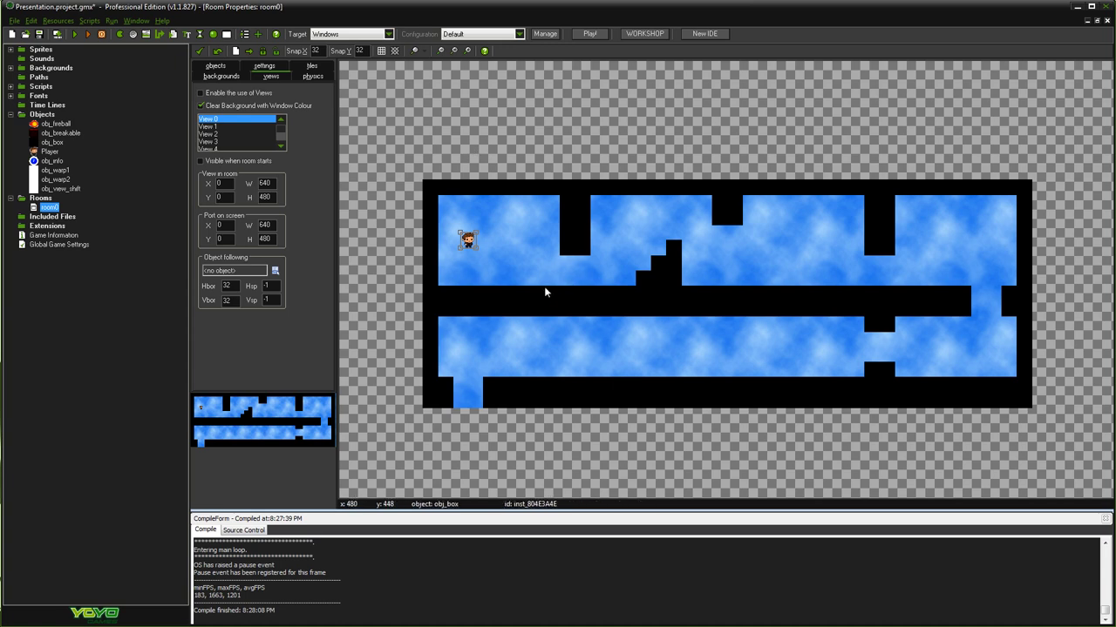
- Open the general settings of room0 to examine the room's width and height
middle_click_drag(550, 266, 593, 263)
scroll(502, 282, "down", 1)
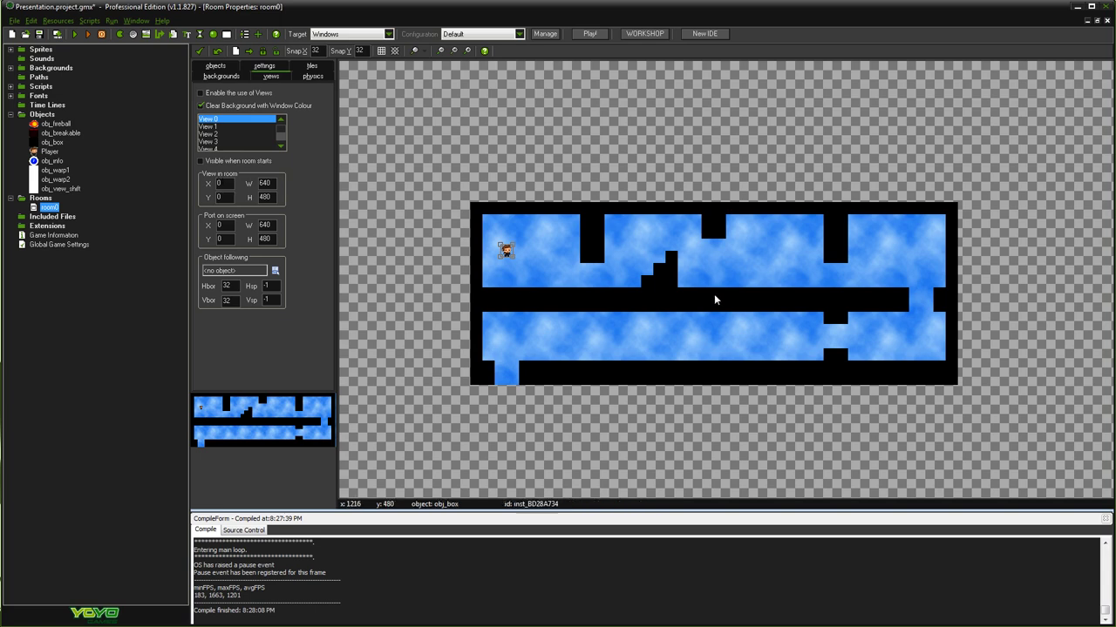
scroll(717, 293, "up", 1, "ctrl")
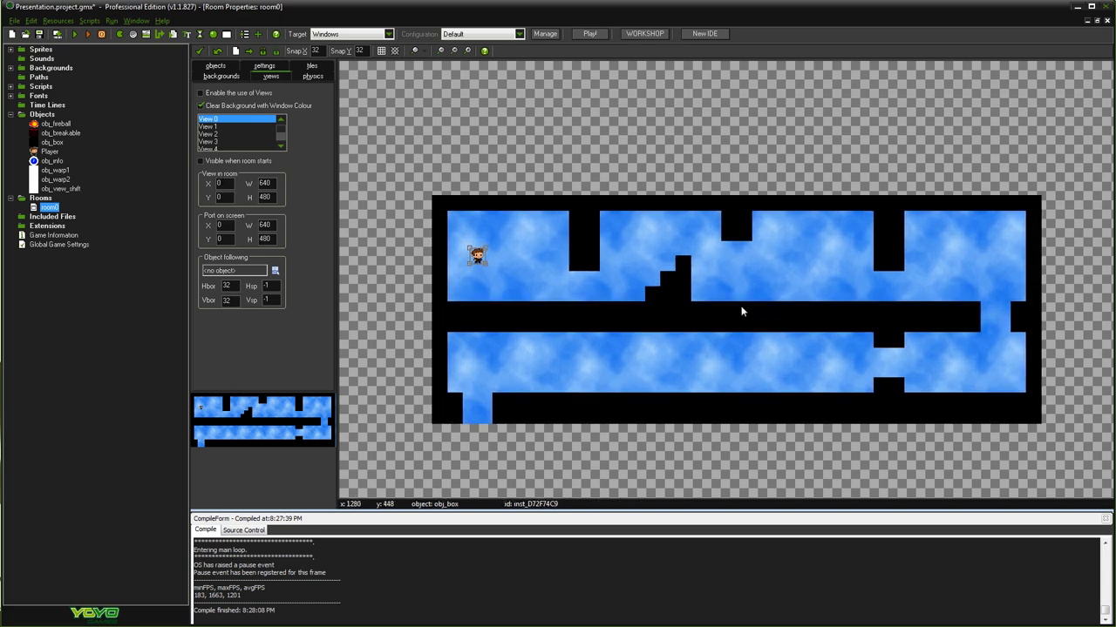
left_click(264, 76)
middle_click_drag(607, 298, 779, 307)
middle_click_drag(647, 310, 646, 319)
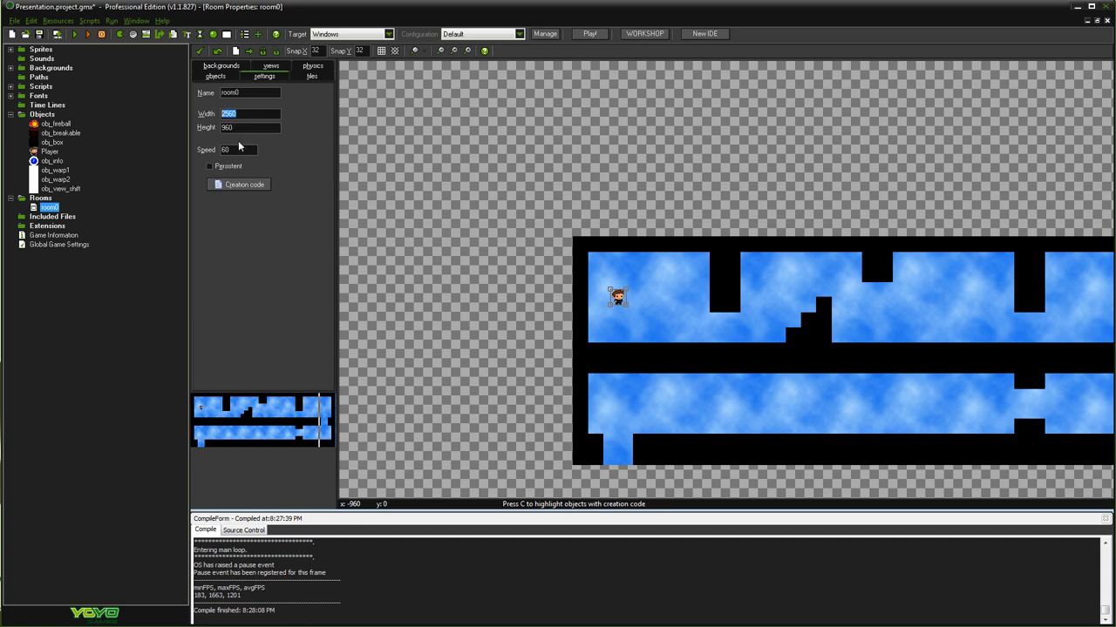
- Run the game to see how the room displays without views, and close the game window
middle_click_drag(715, 341, 571, 274)
scroll(606, 291, "up", 1)
key("F5")
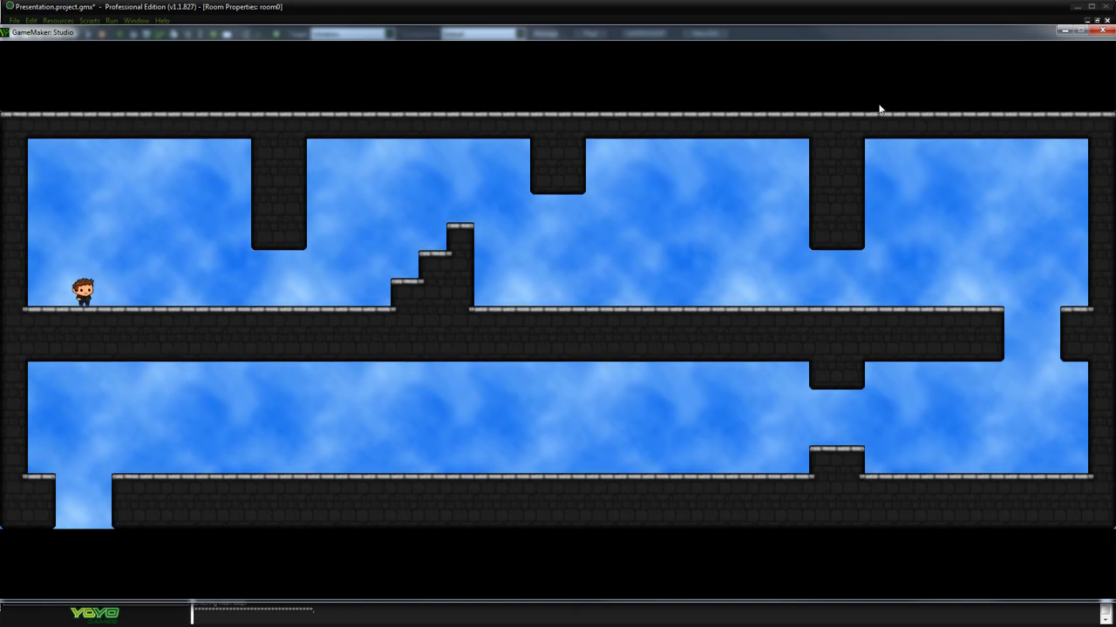
left_click(1101, 30)
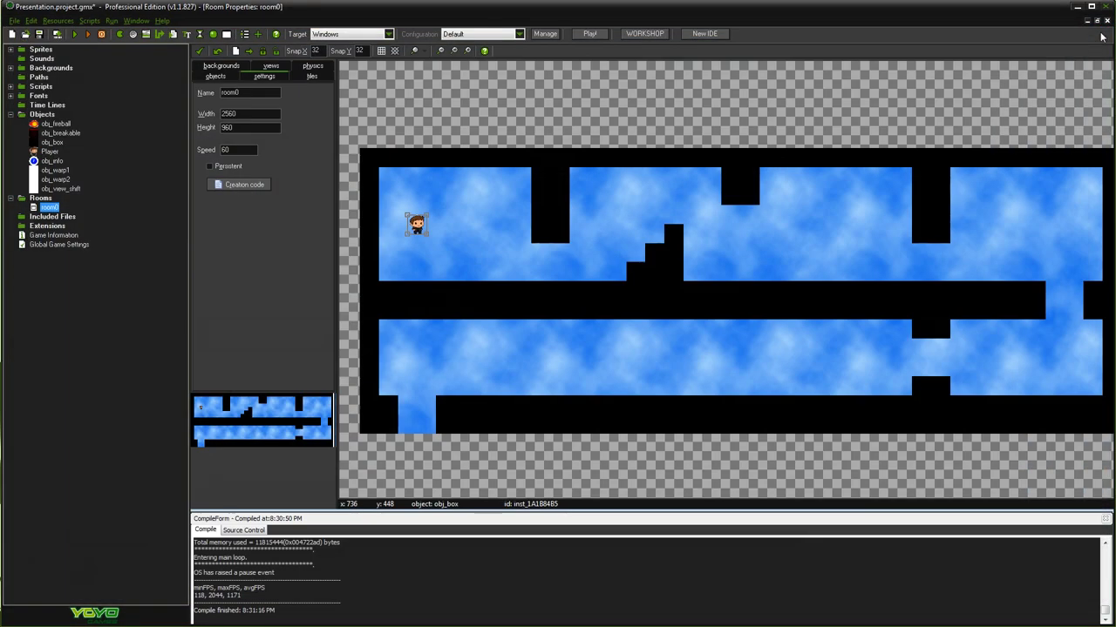
- Enable the use of views in room0 and make View 0 visible when the room starts
left_click(271, 67)
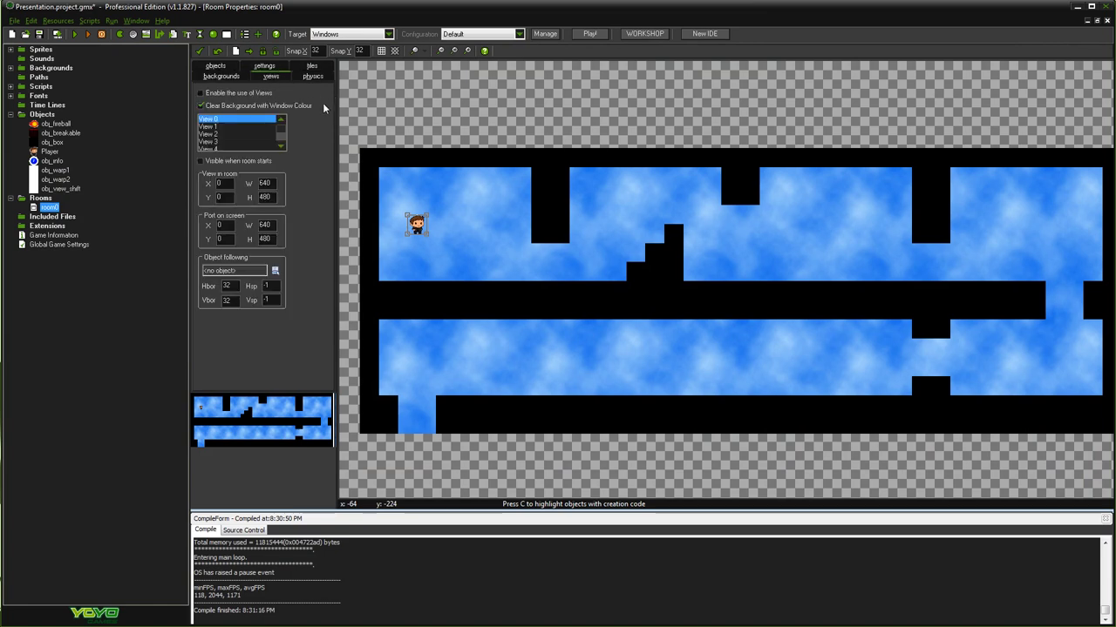
mouse_move(281, 128)
left_mouse_down()
mouse_move(282, 138)
mouse_move(279, 121)
left_mouse_up()
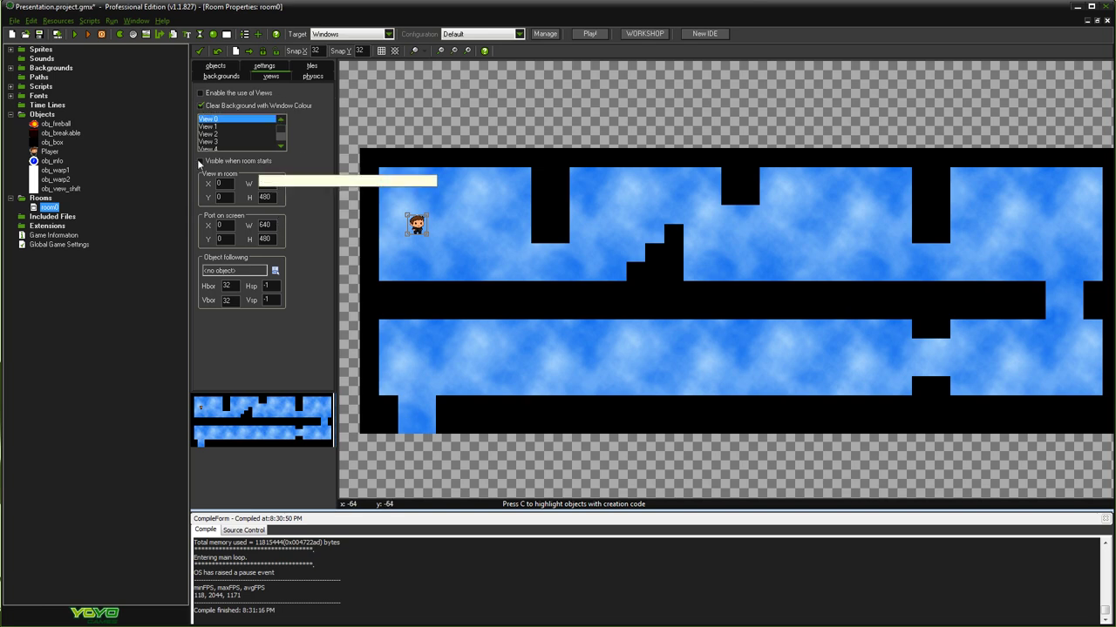
middle_click_drag(395, 235, 523, 262)
scroll(523, 258, "up", 2)
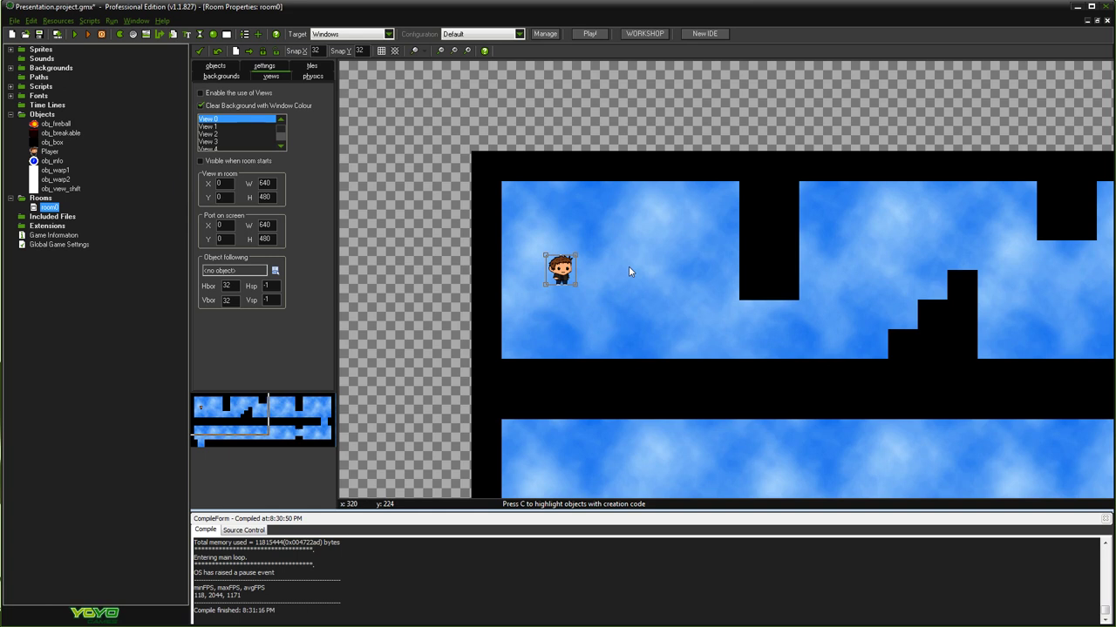
scroll(557, 259, "down", 2)
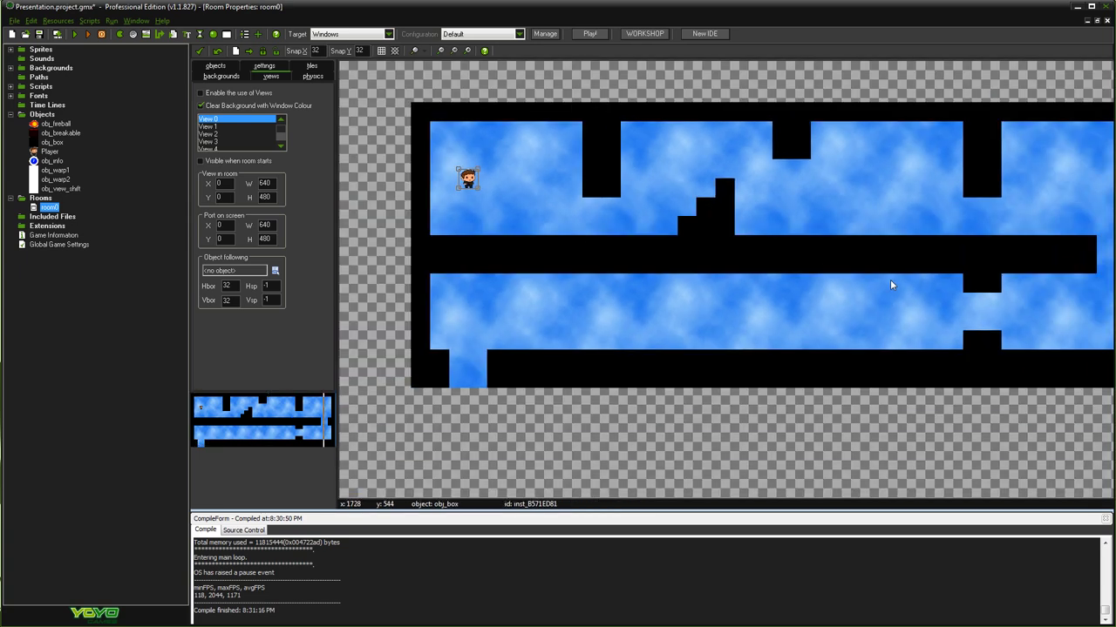
middle_click_drag(712, 278, 660, 311)
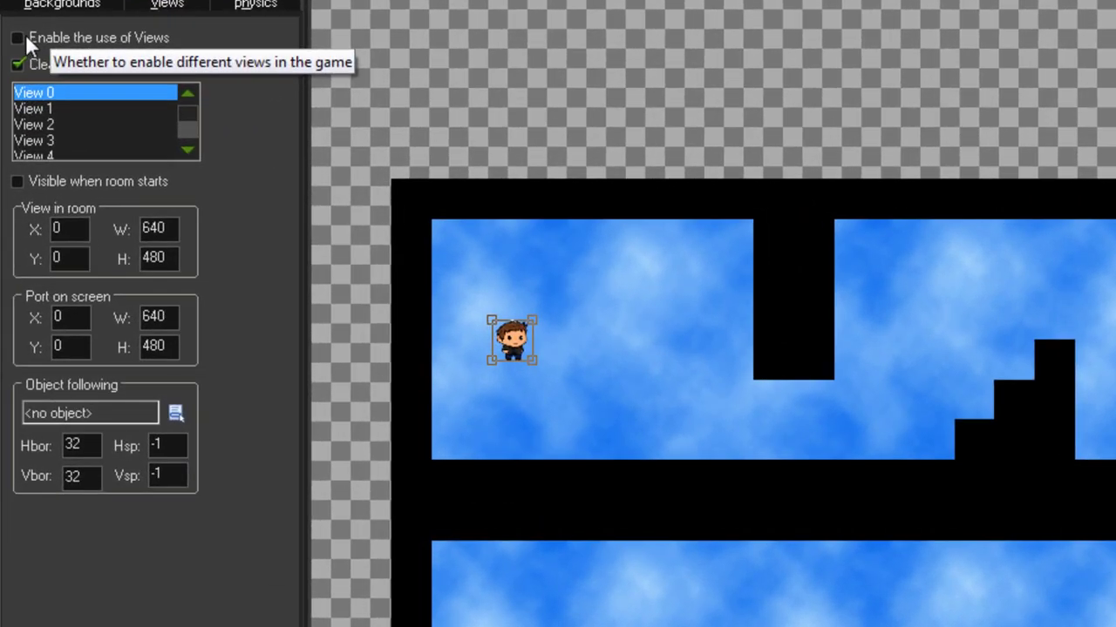
left_click(99, 60)
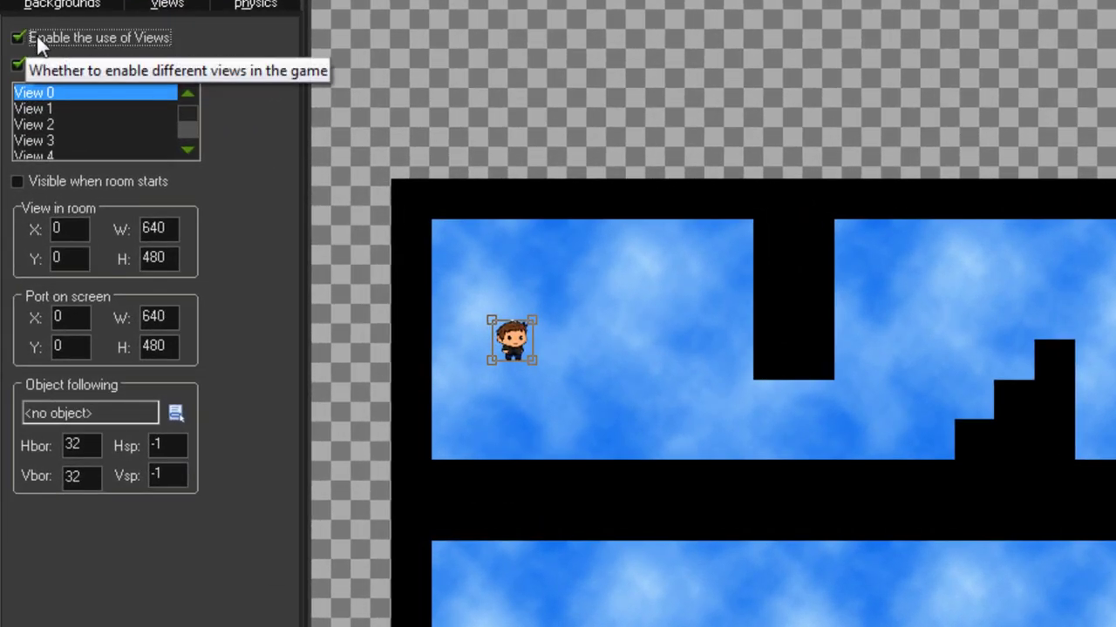
left_click(16, 182)
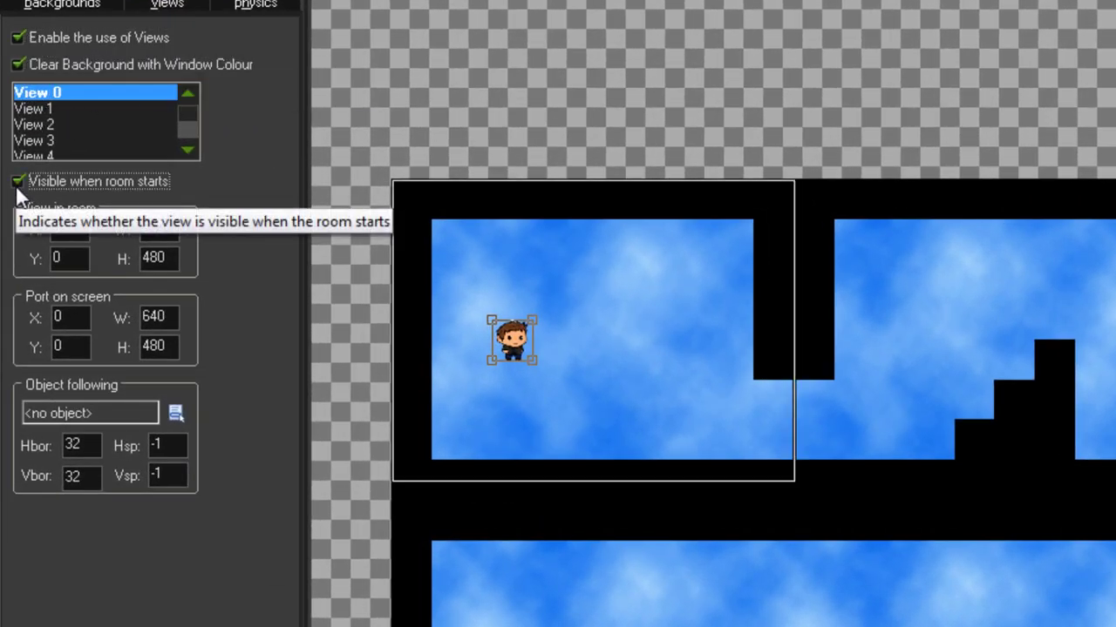
- Try a width of 1024 for View 0's view in room
scroll(815, 321, "up", 1)
middle_click_drag(815, 321, 819, 244)
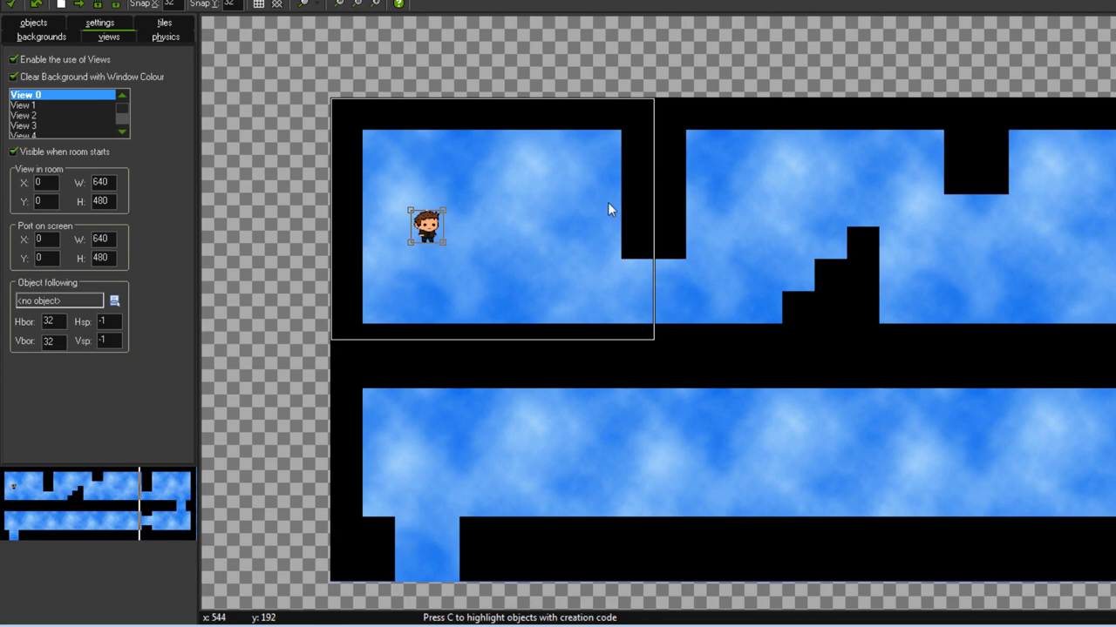
scroll(618, 211, "up", 2)
middle_click_drag(484, 375, 433, 331)
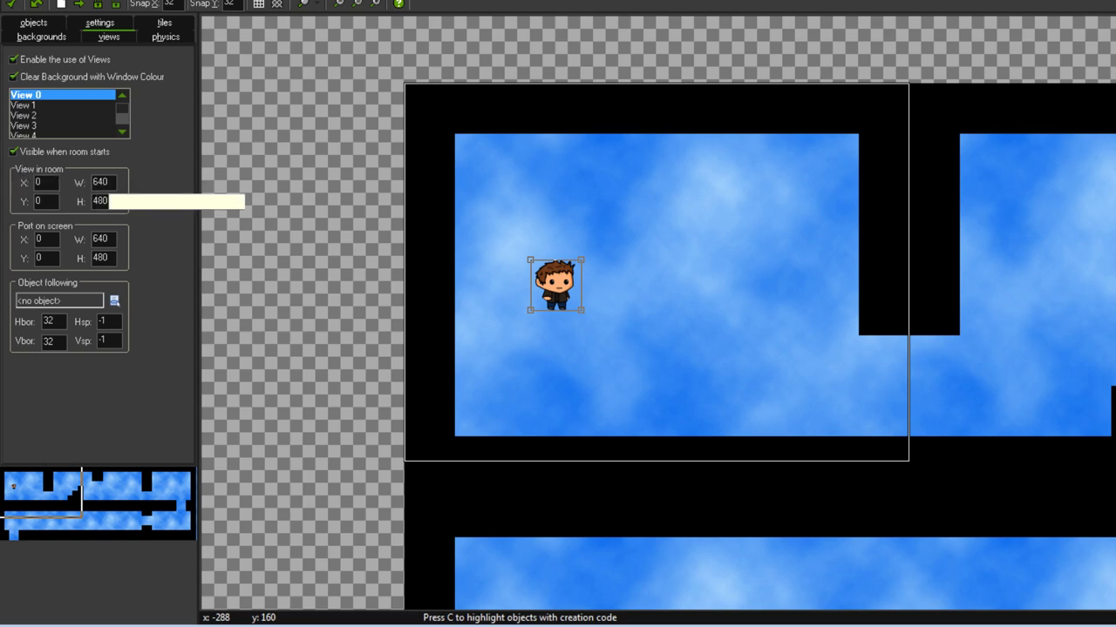
double_click(100, 182)
type("1024")
middle_click_drag(903, 157, 774, 163)
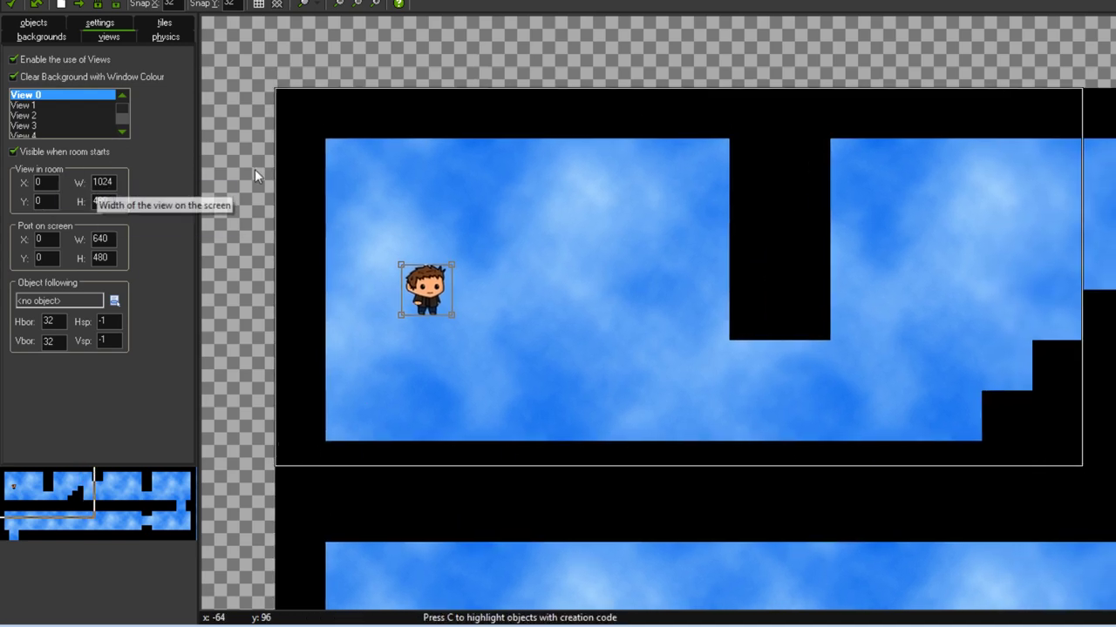
middle_click_drag(470, 144, 428, 152)
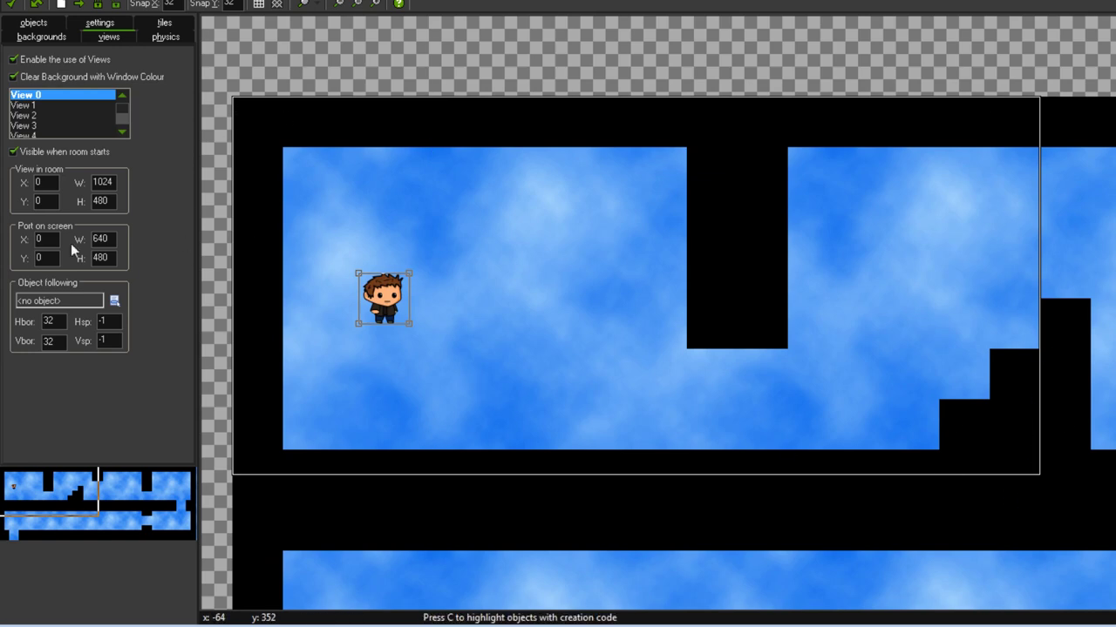
- Set the width of View 0's view in room back to 640
middle_click_drag(789, 433, 777, 350)
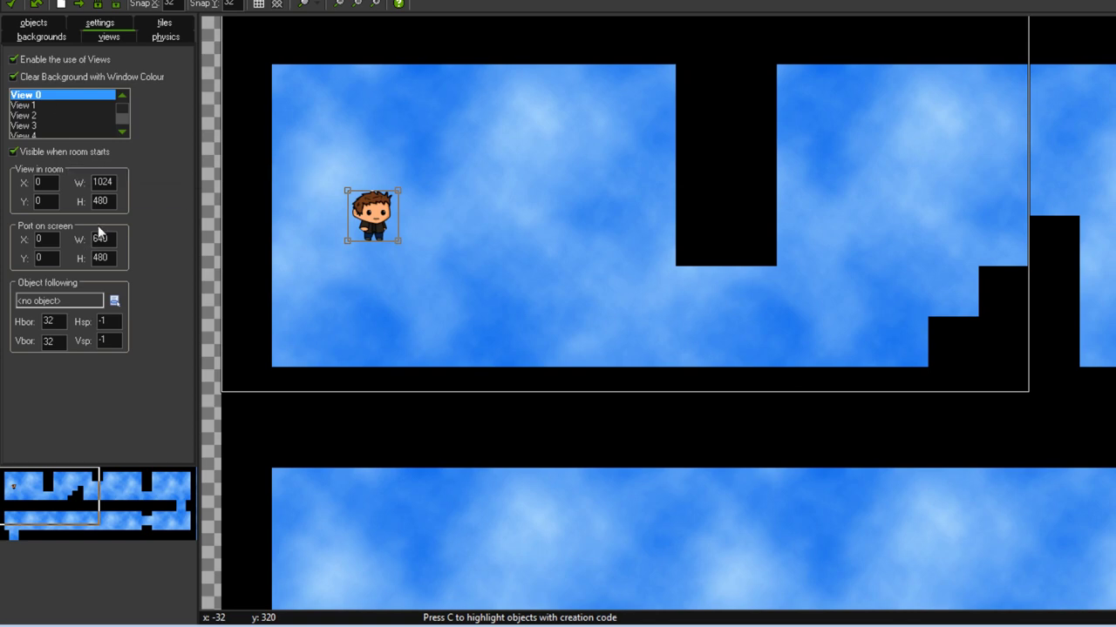
middle_click_drag(870, 267, 905, 323)
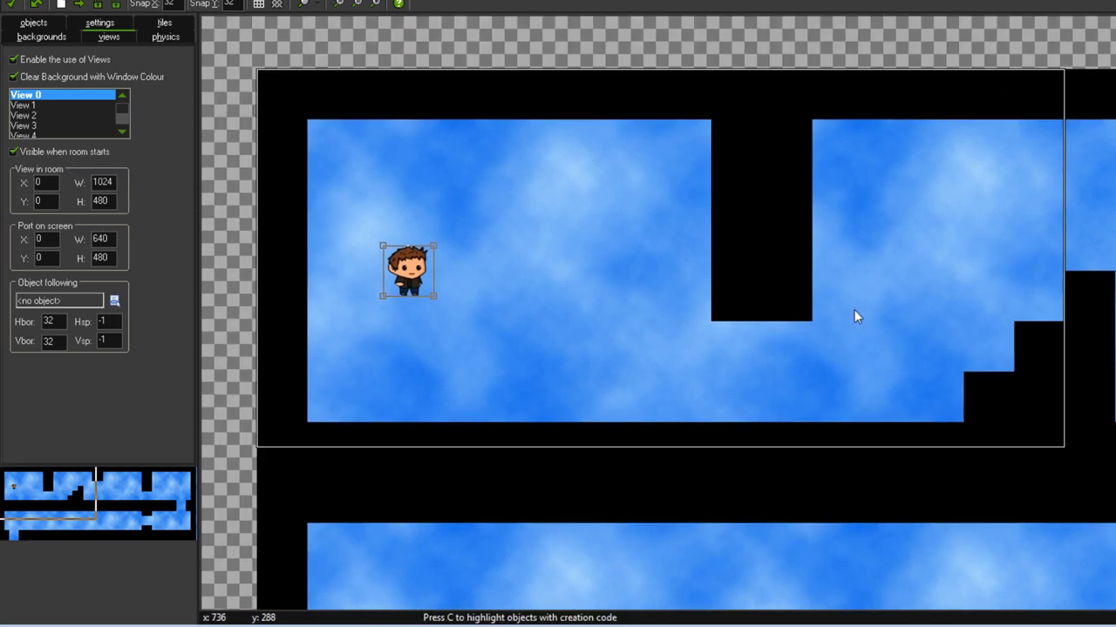
double_click(102, 181)
type("640")
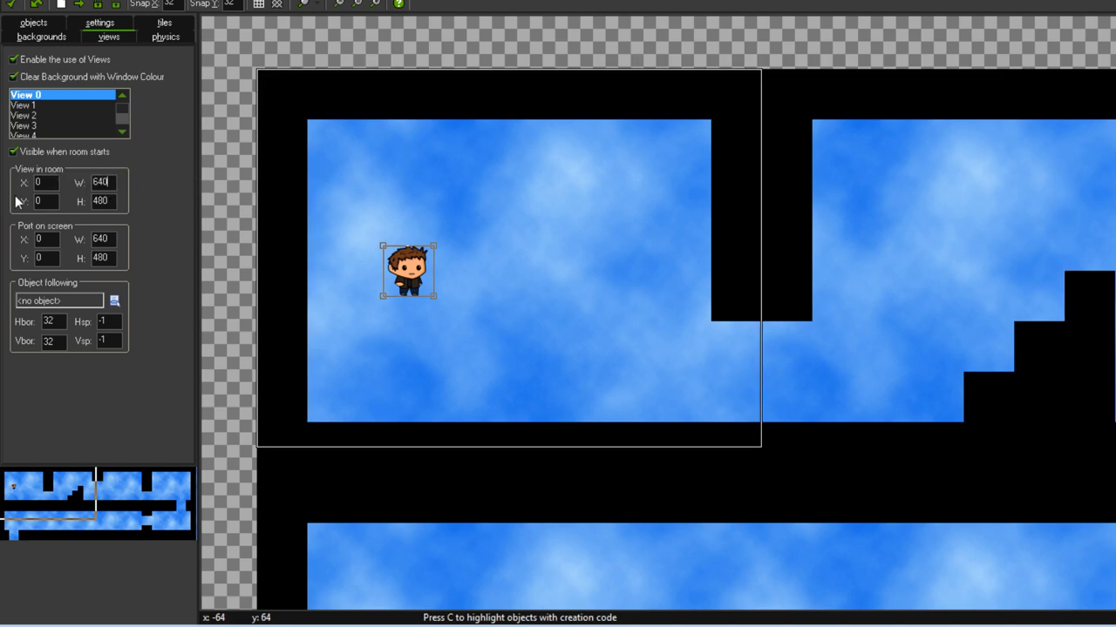
- Examine the View 0 outline against the rest of the room and its port on screen settings
middle_click_drag(529, 188, 686, 184)
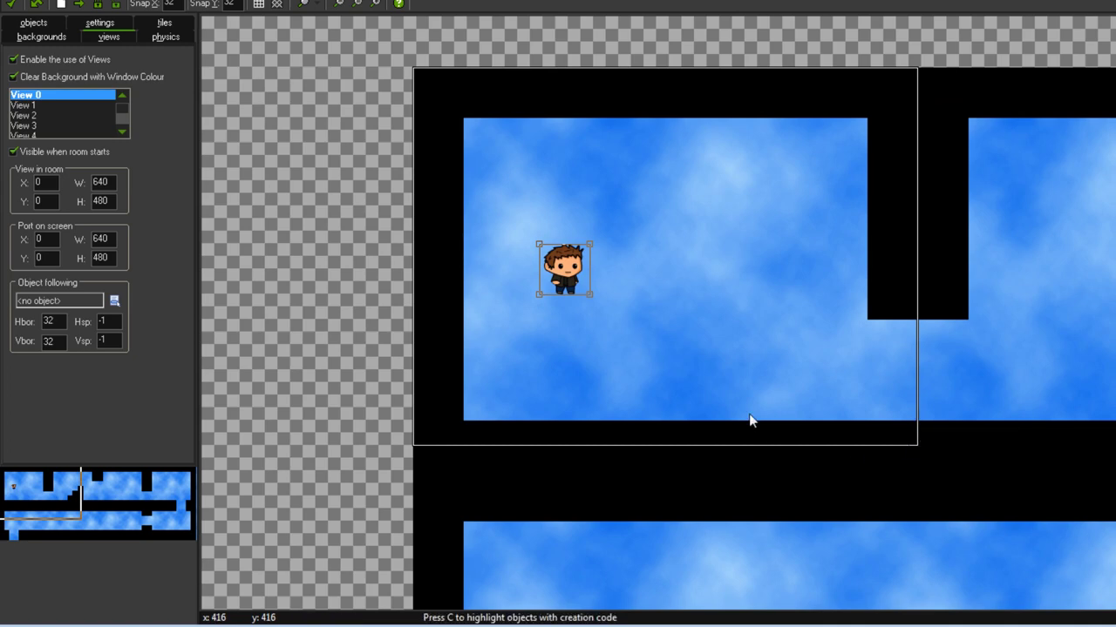
middle_click_drag(785, 372, 739, 311)
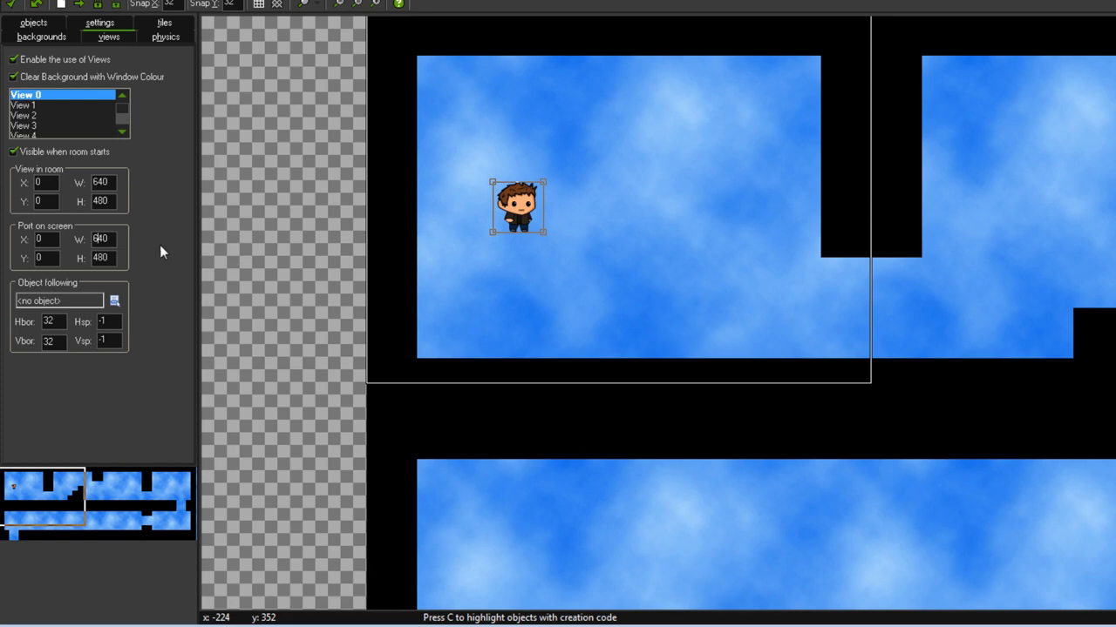
double_click(101, 239)
scroll(605, 289, "down", 2)
middle_click_drag(605, 288, 563, 277)
scroll(741, 391, "down", 1)
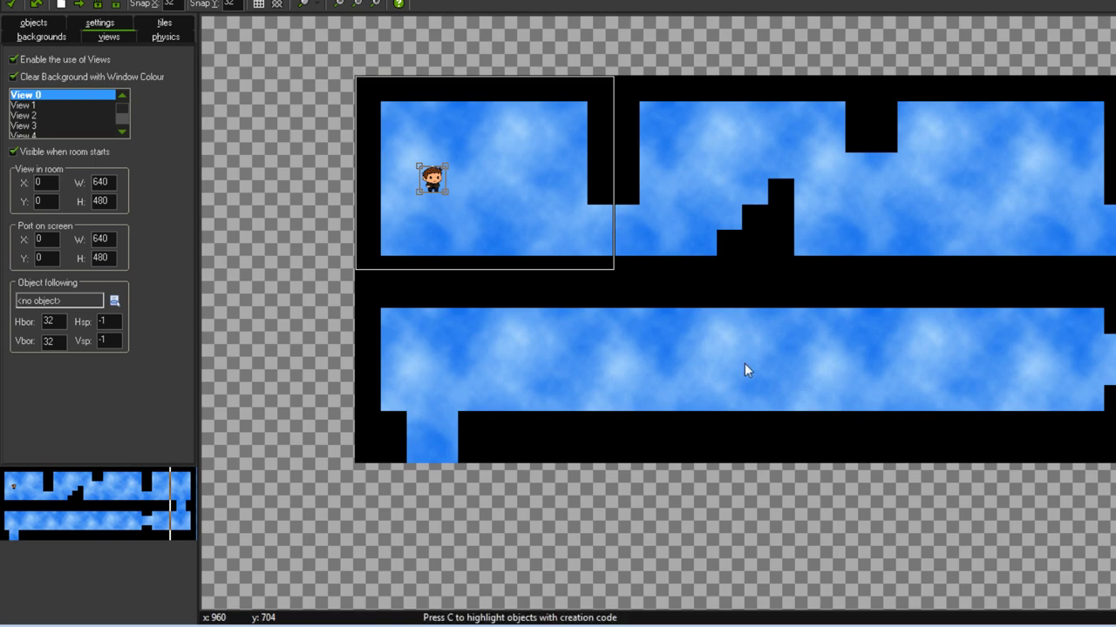
scroll(680, 357, "up", 3, "ctrl")
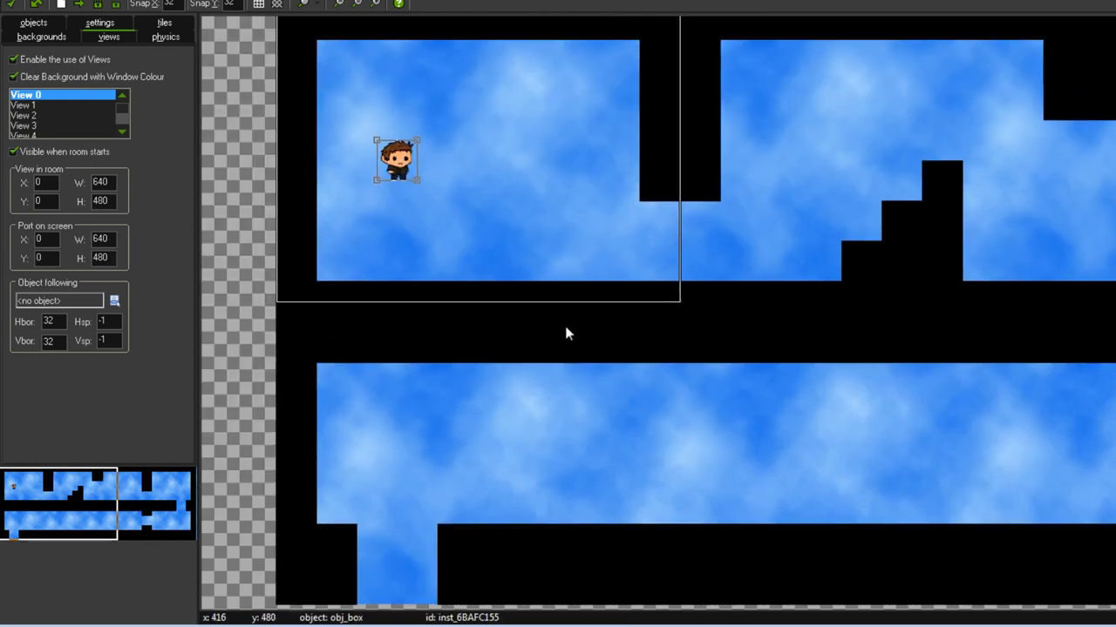
scroll(566, 327, "up", 1, "ctrl")
middle_click_drag(419, 329, 491, 392)
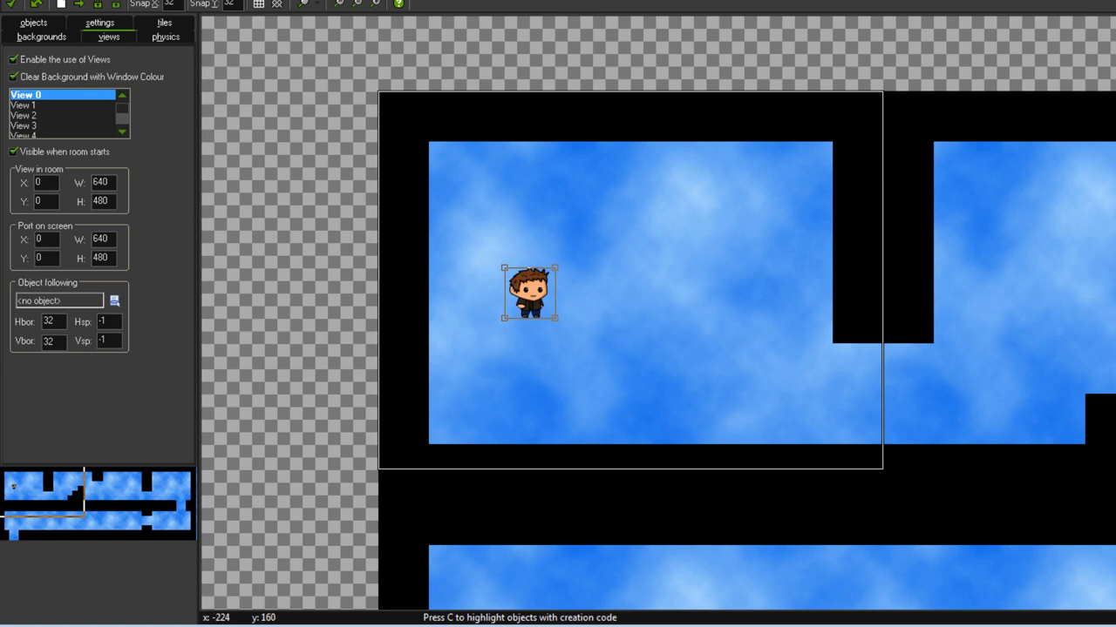
- Set View 0's port on screen to a width of 320 and a height of 240
double_click(100, 238)
left_click_drag(111, 259, 35, 254)
type("240")
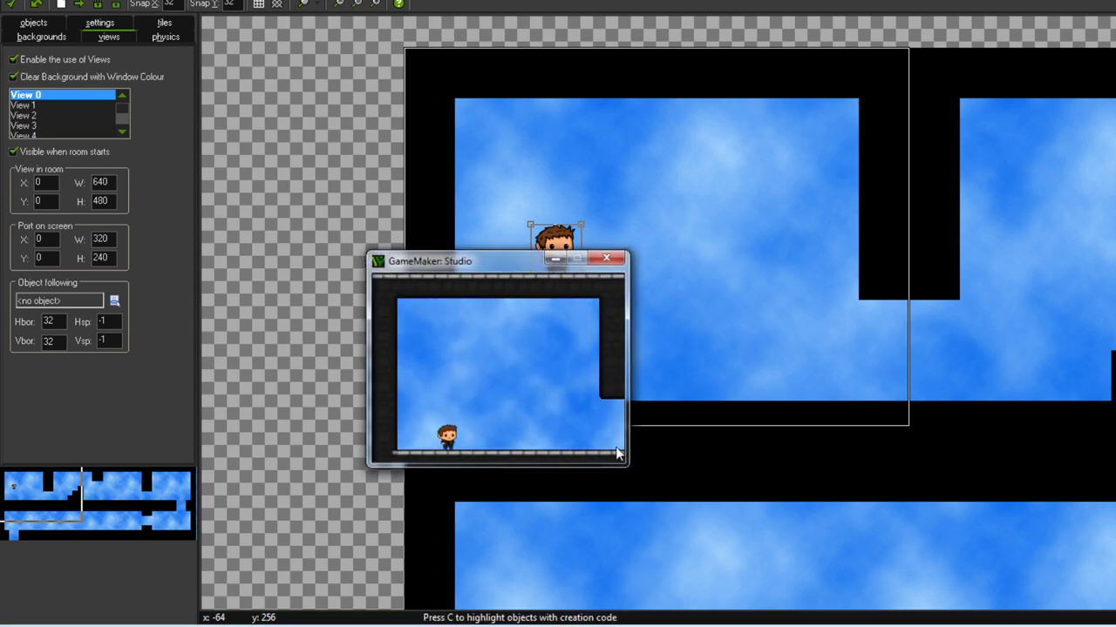
- Test the smaller game window by walking the character right and back across the view's edge, and close the game
left_click_drag(436, 260, 259, 254)
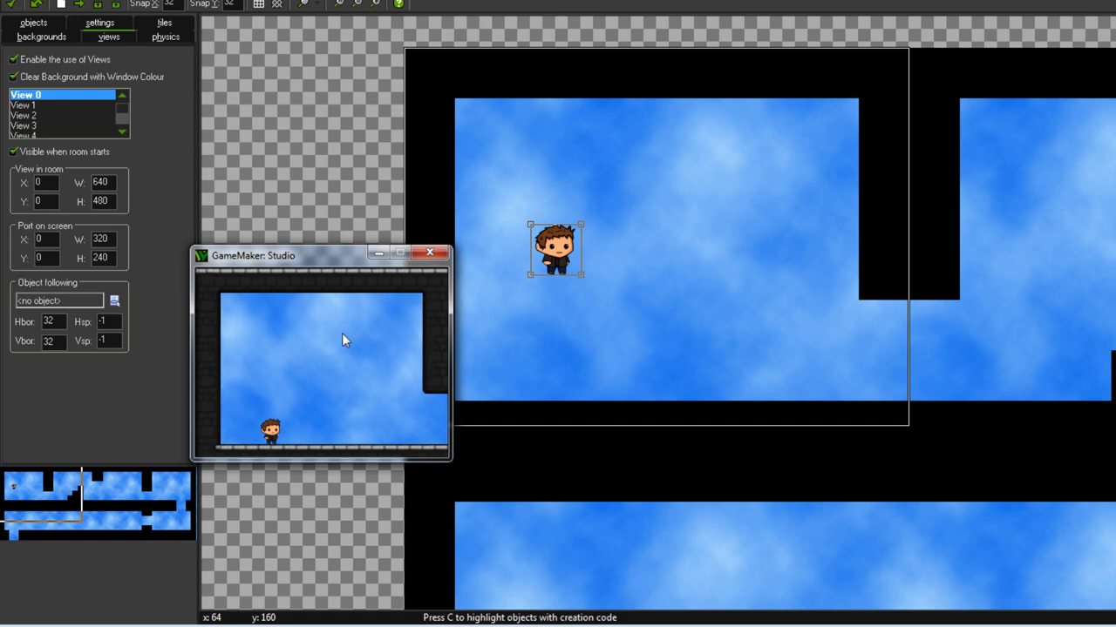
left_click_drag(323, 258, 582, 224)
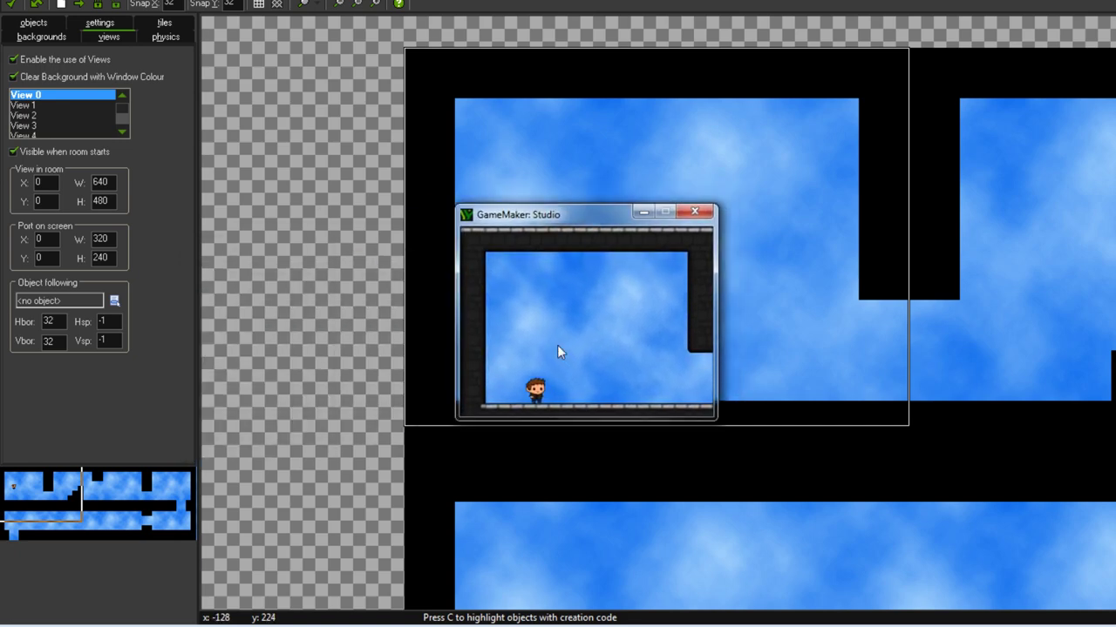
key("Right")
key("Right")
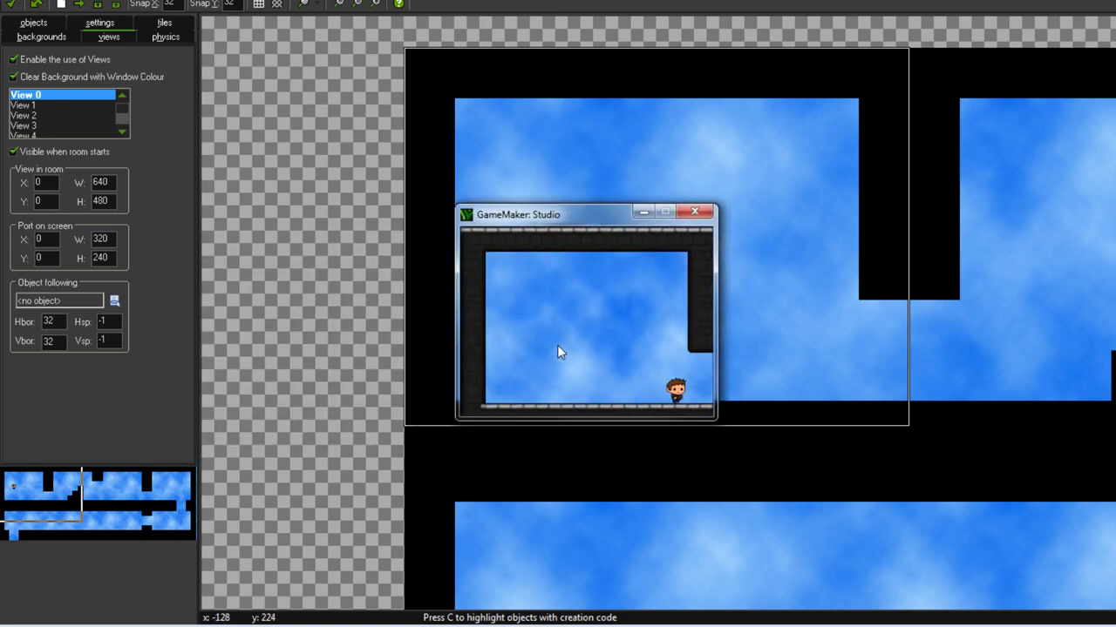
key("Left")
key("Right")
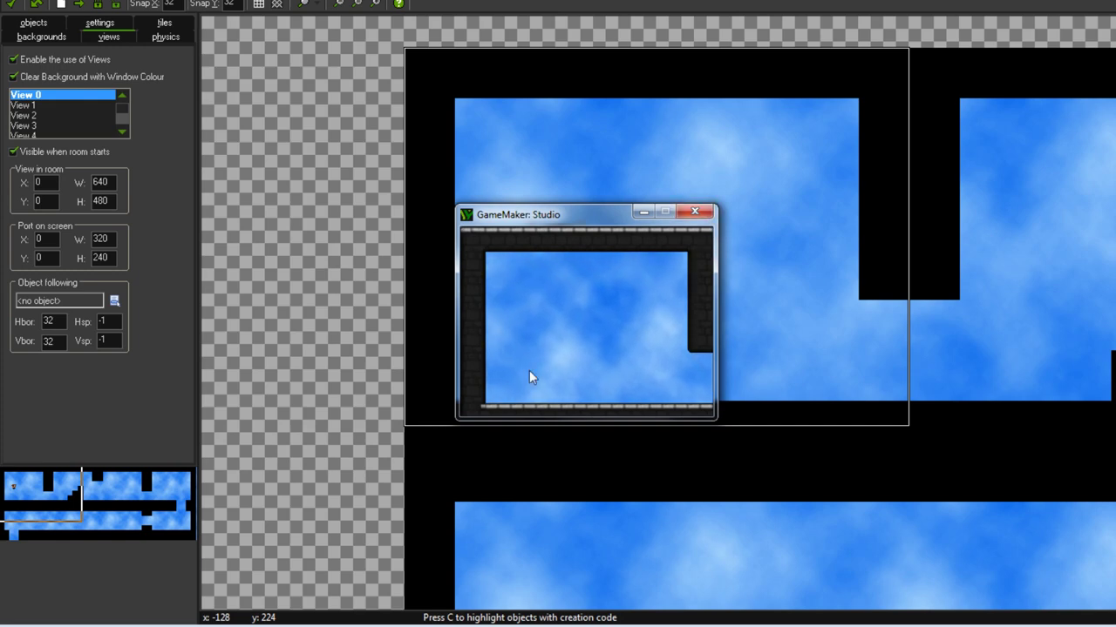
left_click(686, 219)
- Set View 0 to follow the Player object
middle_click_drag(825, 428, 705, 428)
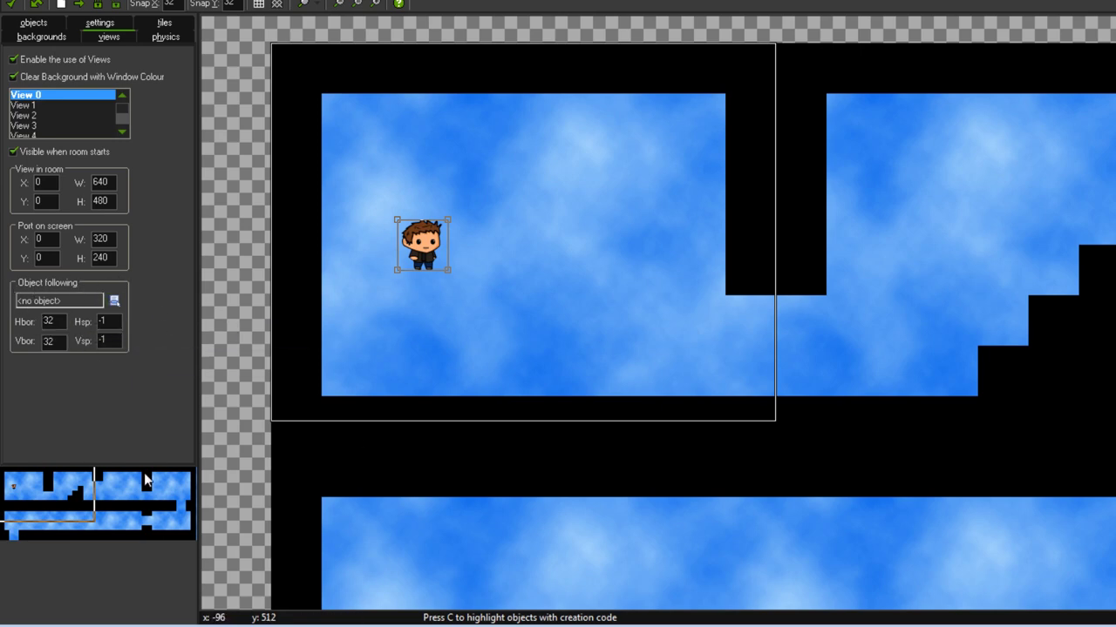
left_click(114, 301)
left_click(149, 387)
middle_click_drag(567, 329, 556, 321)
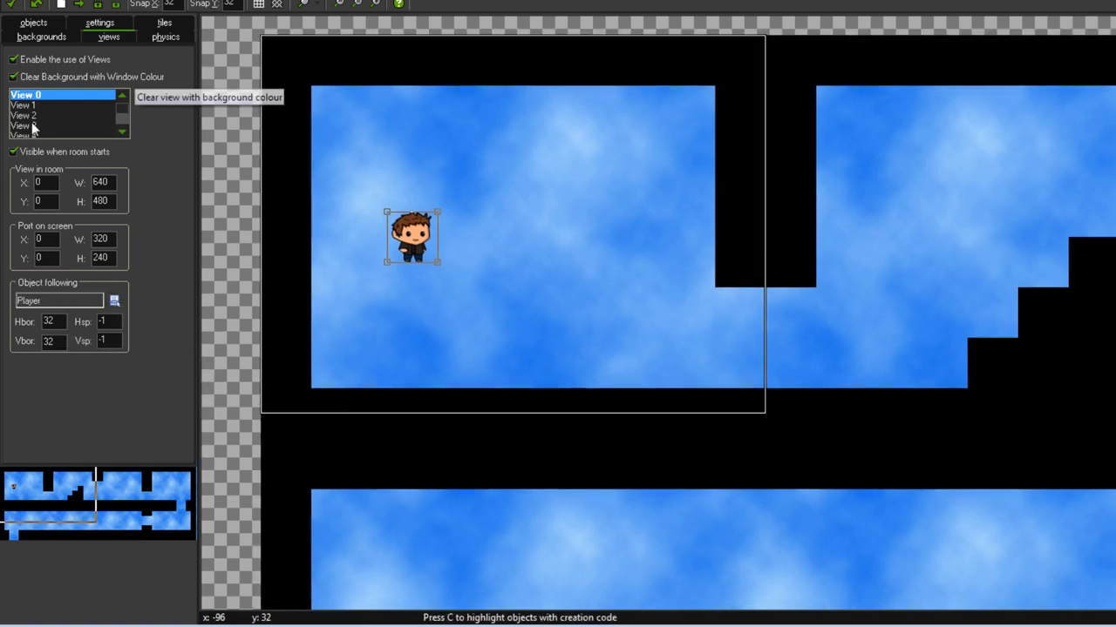
- Set View 0's port on screen back to a width of 640 and a height of 480
double_click(100, 239)
type("640")
key("Tab")
type("4")
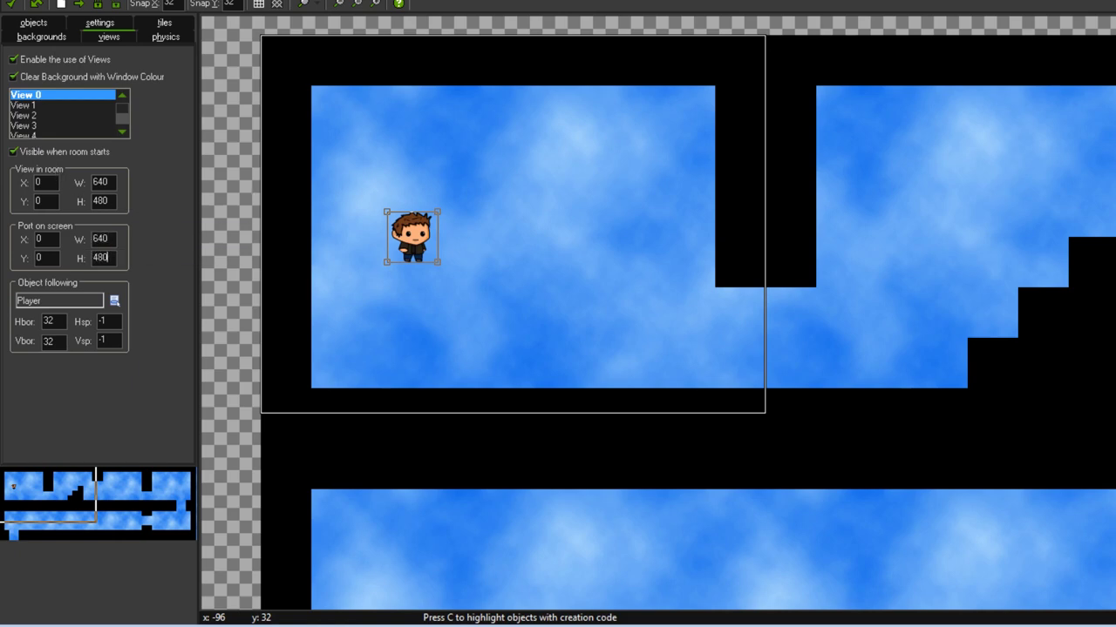
- Run the game and walk the character right over the stairs and along the upper corridor to test the camera following
middle_click_drag(701, 366, 759, 395)
key("F5")
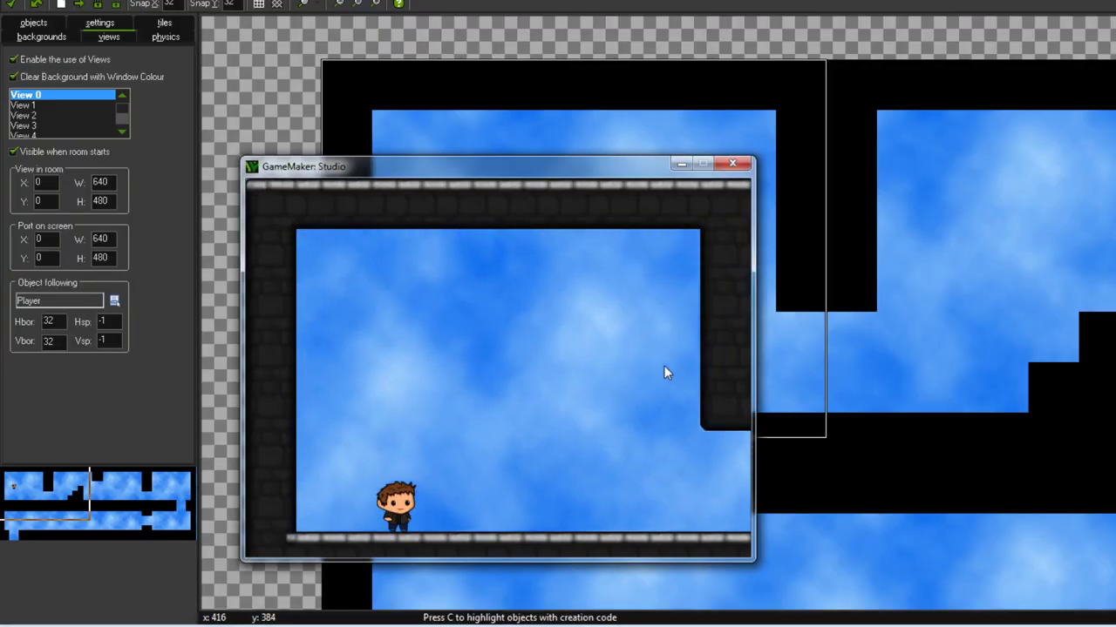
key("Right")
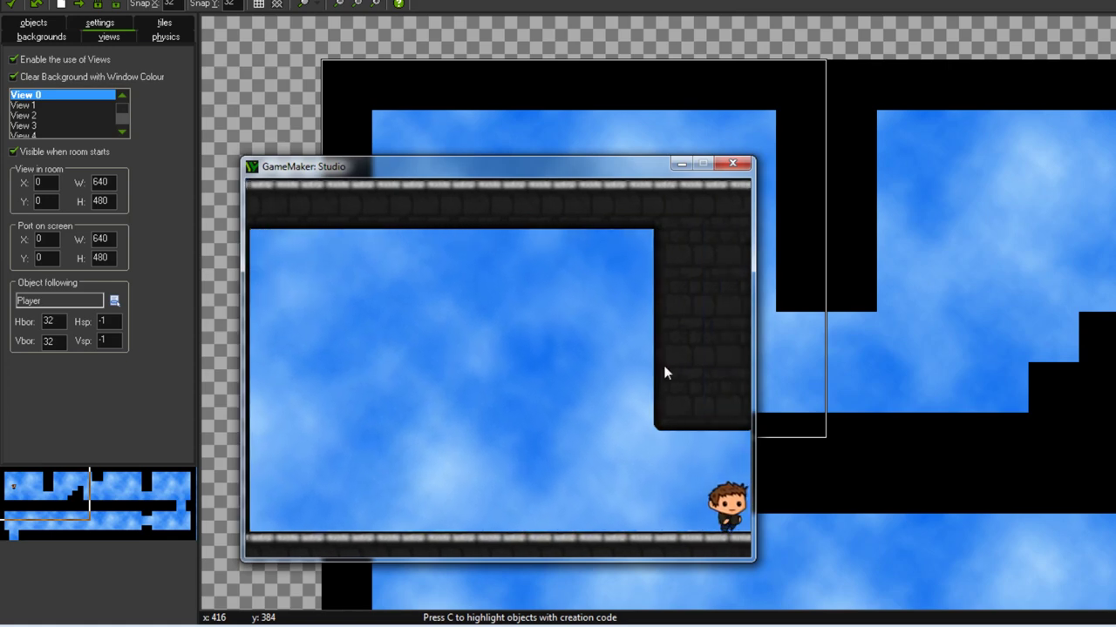
key("Up")
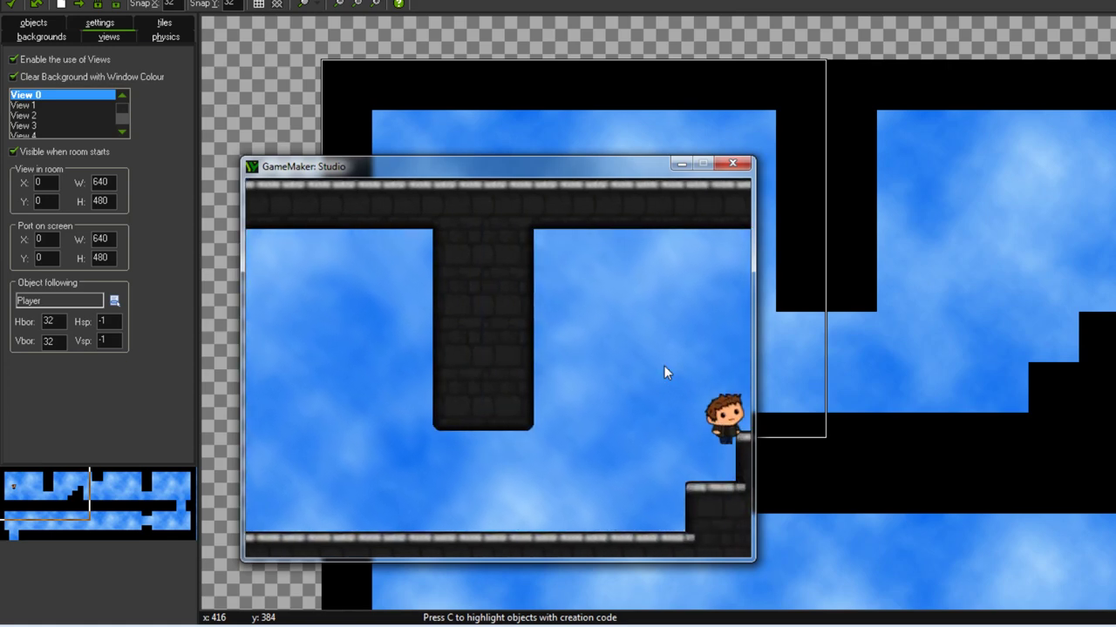
key("Right")
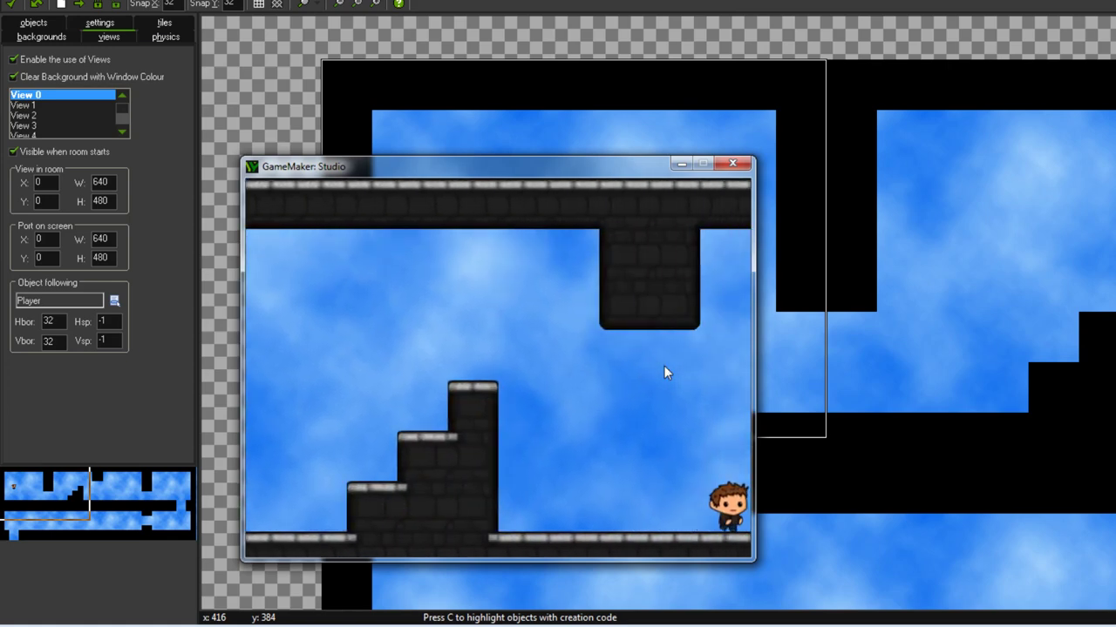
key("Right")
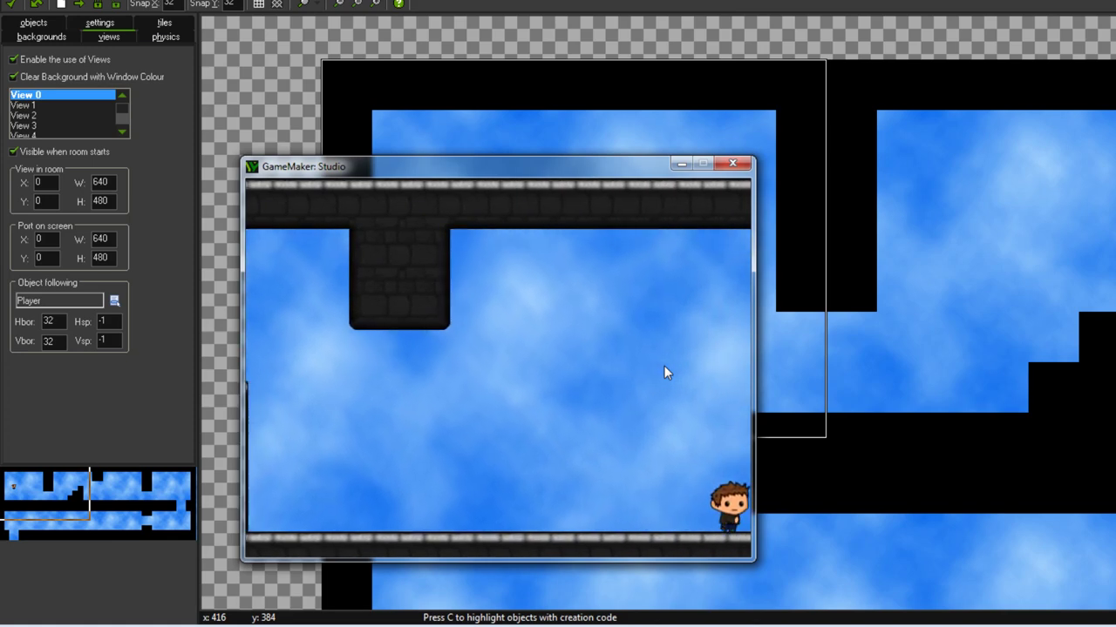
key("Right")
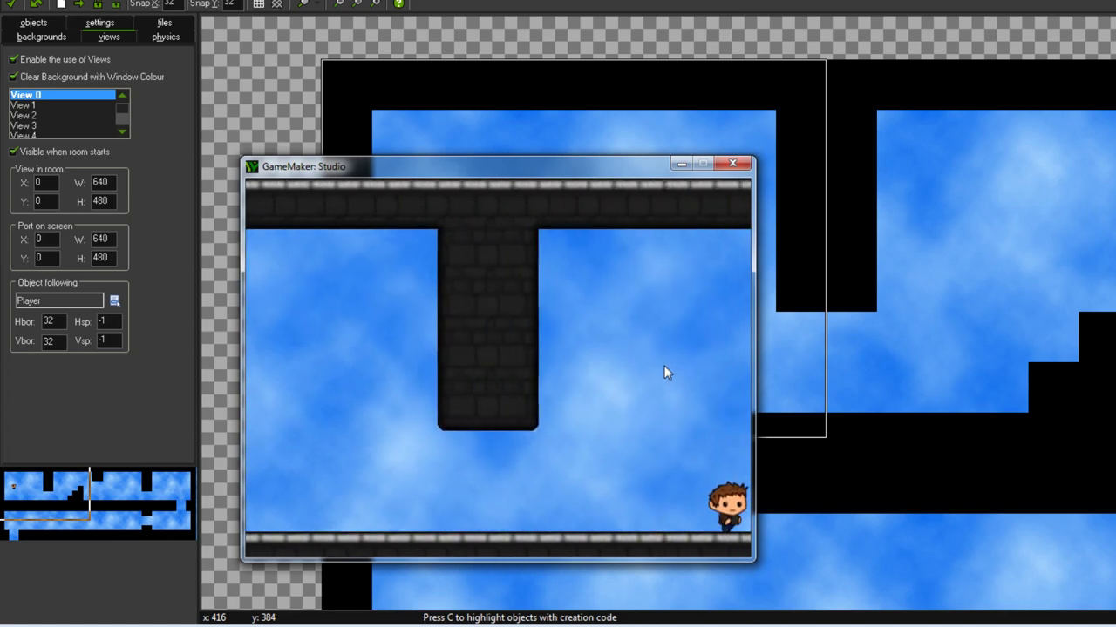
- Walk the character back and forth in the lower area and on to the left to test the camera edge, and close the game
key("Left")
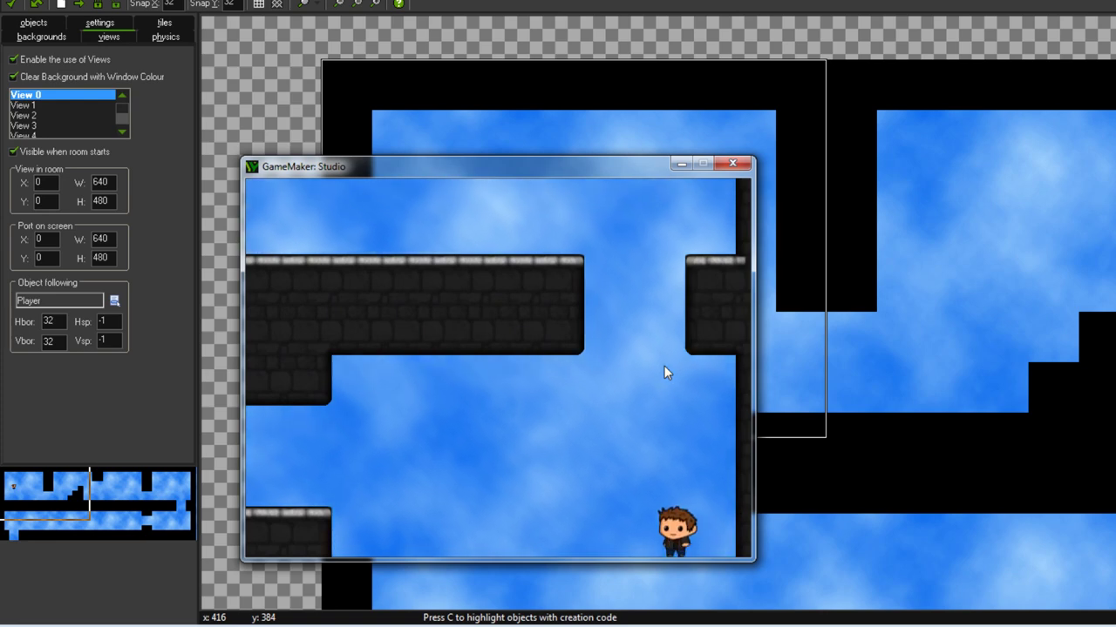
key("Left")
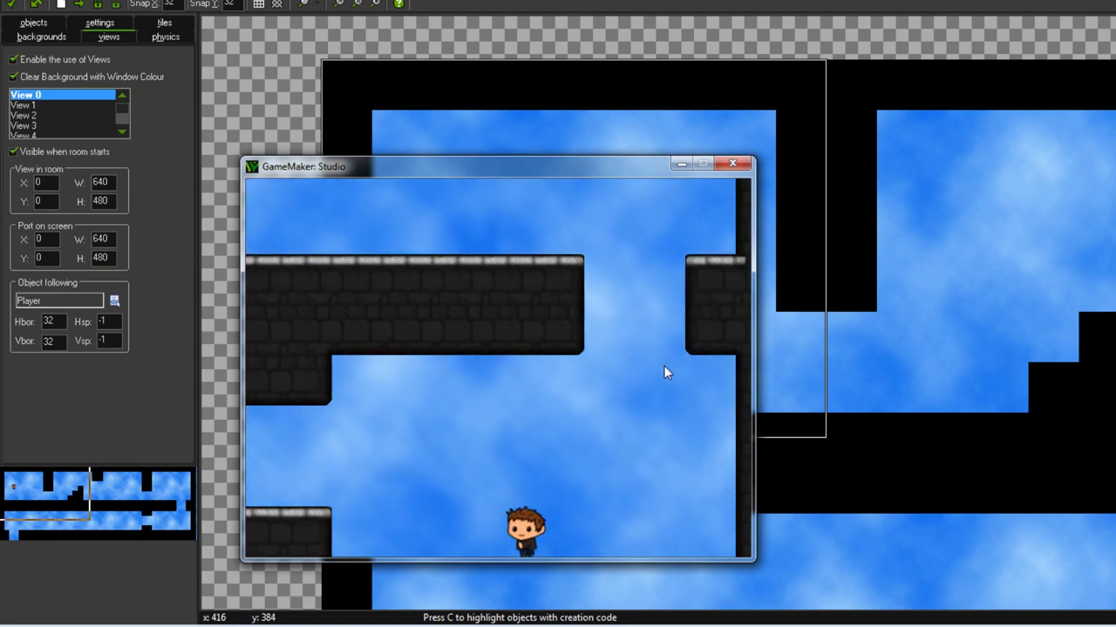
key("Right")
key("Left")
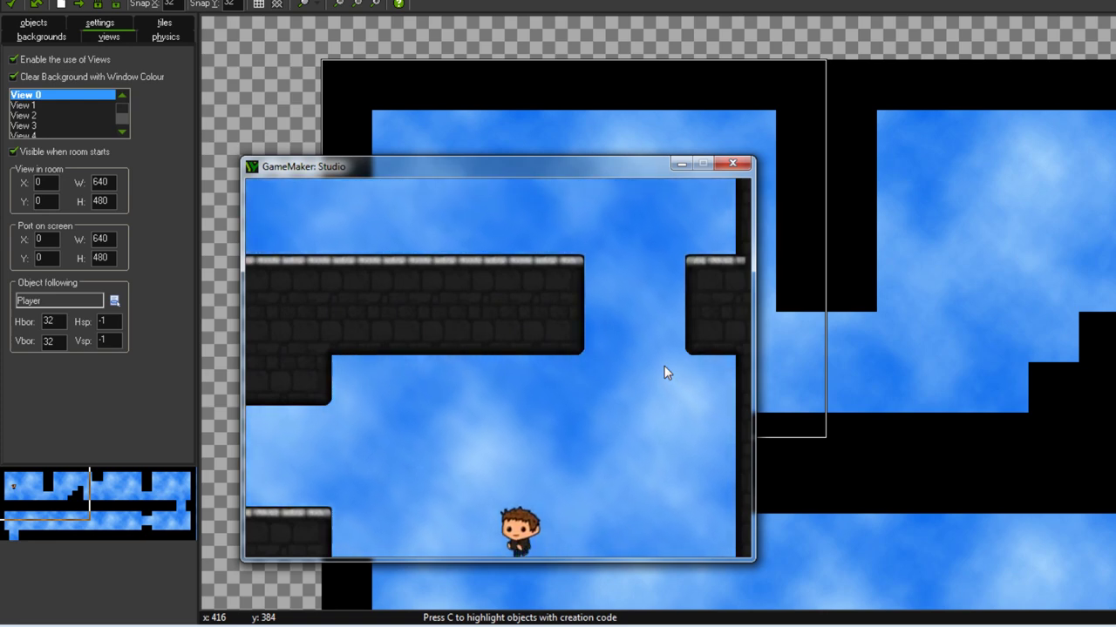
key("Right")
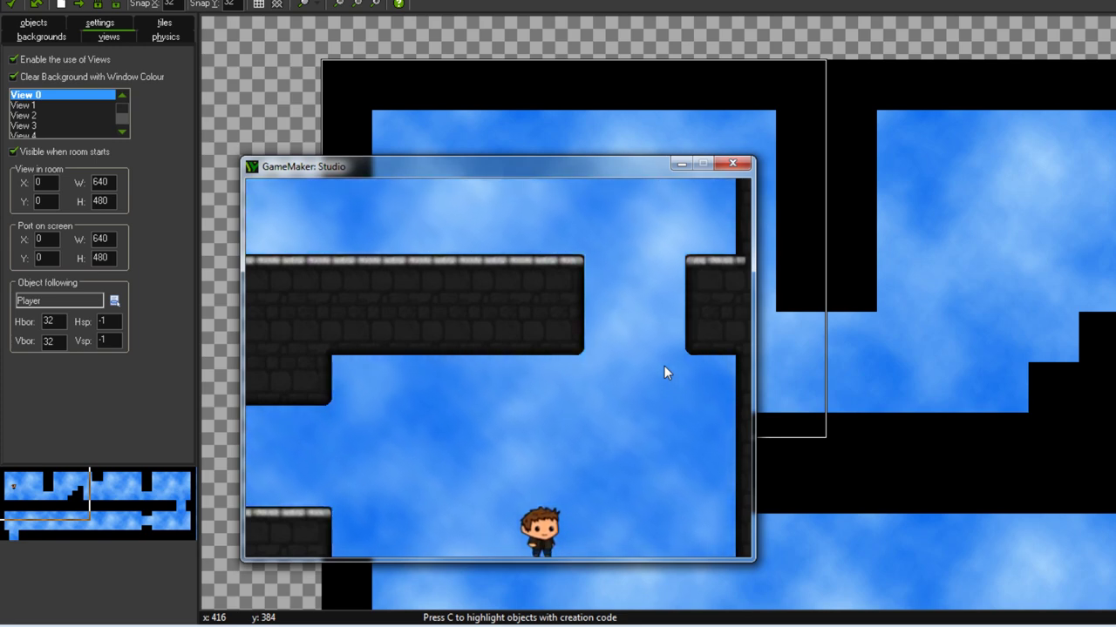
key("Left")
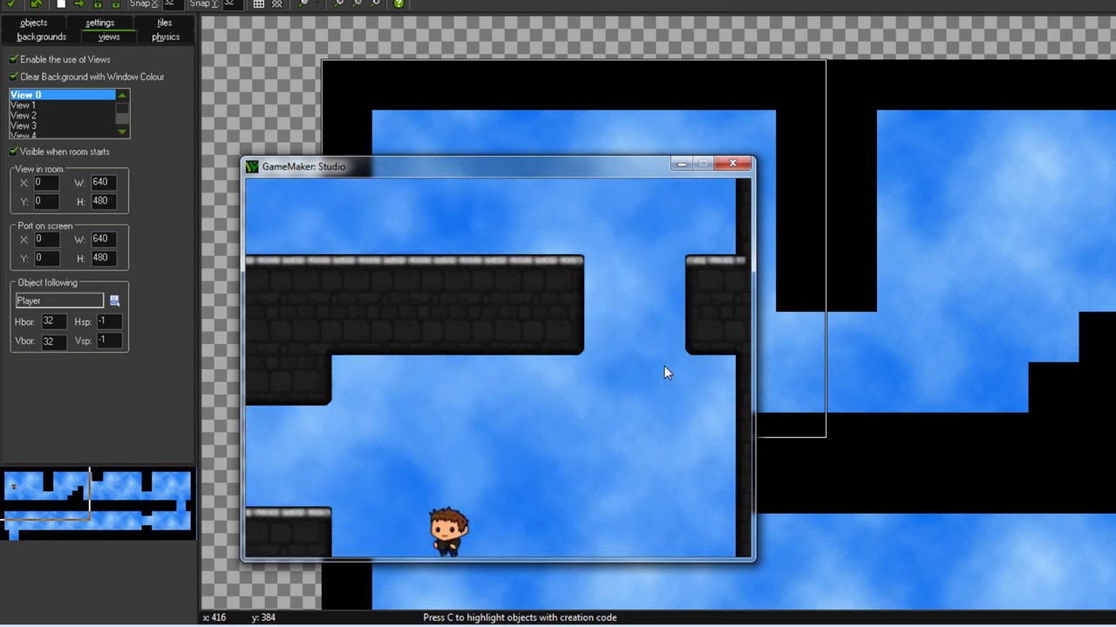
key("space")
key("Left")
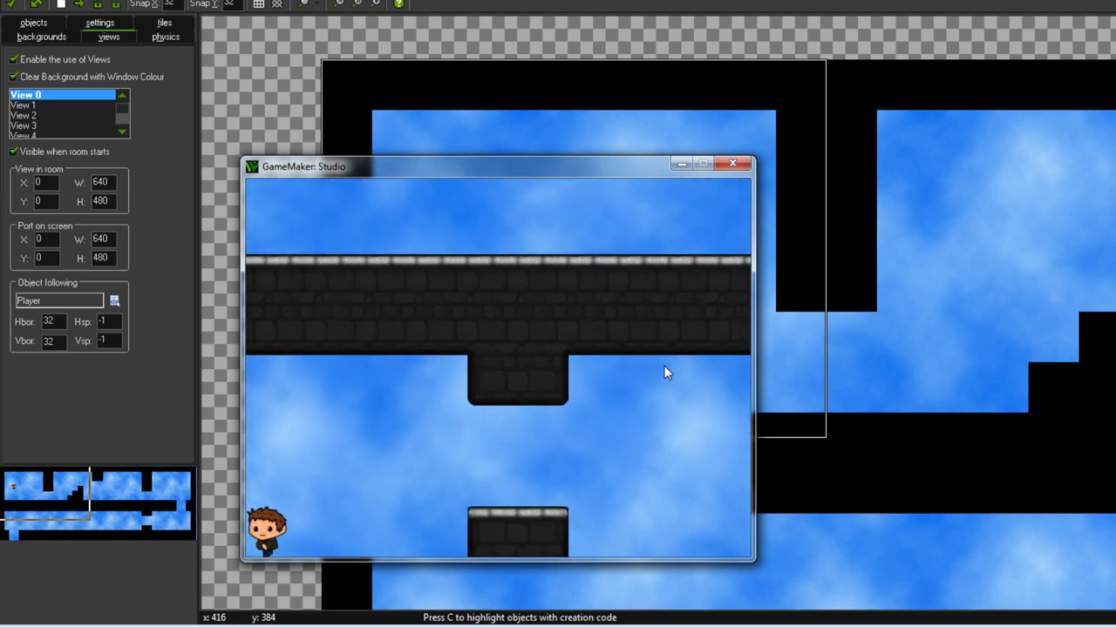
key("Left")
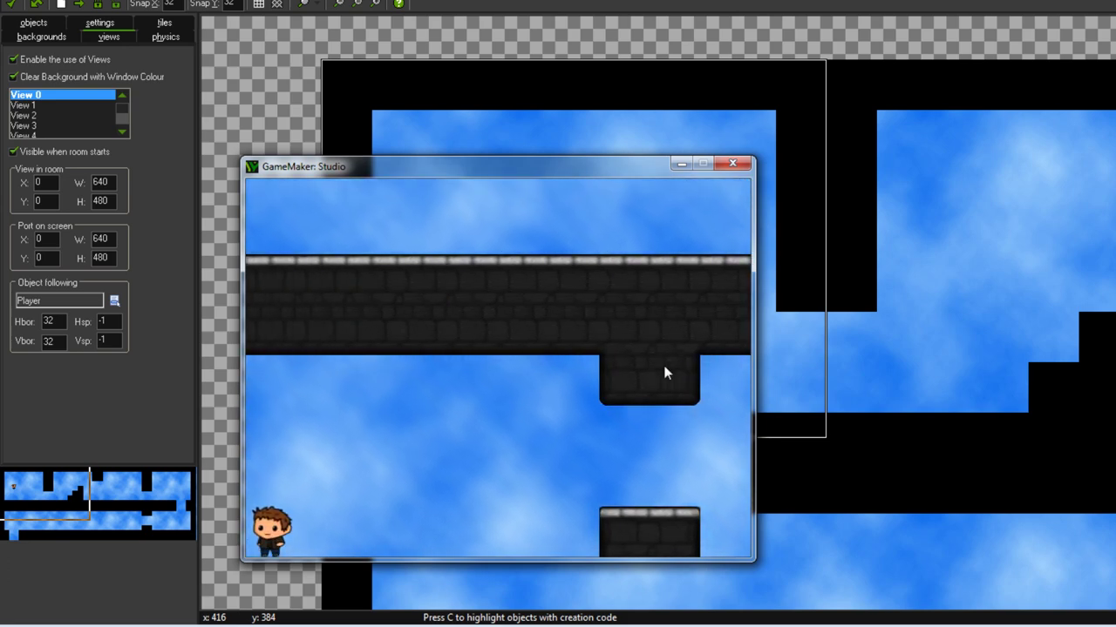
key("Left")
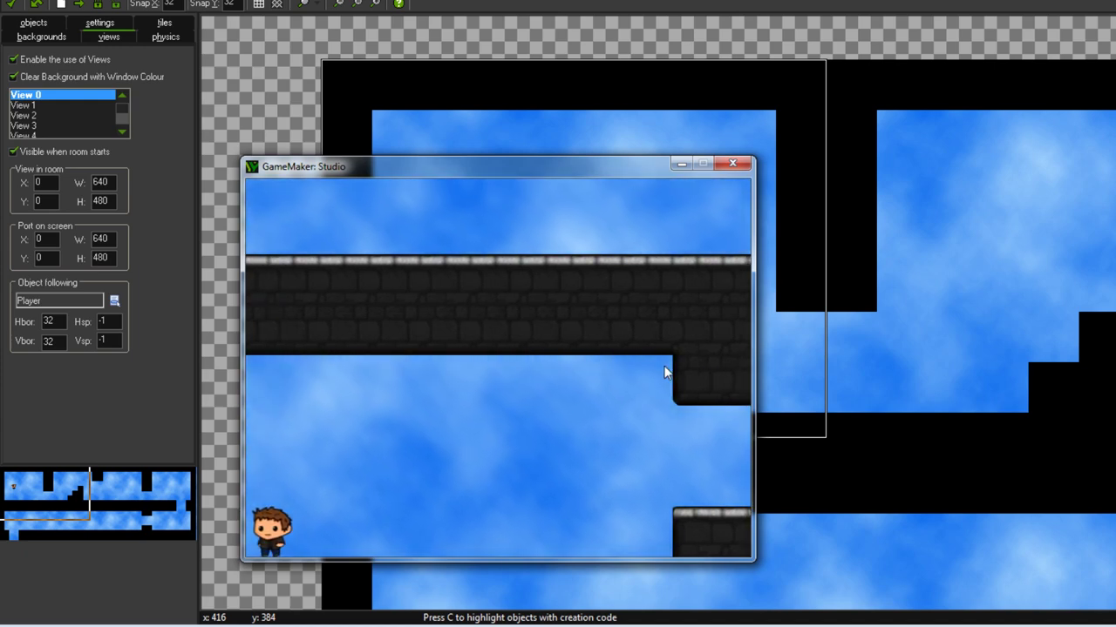
left_click(732, 164)
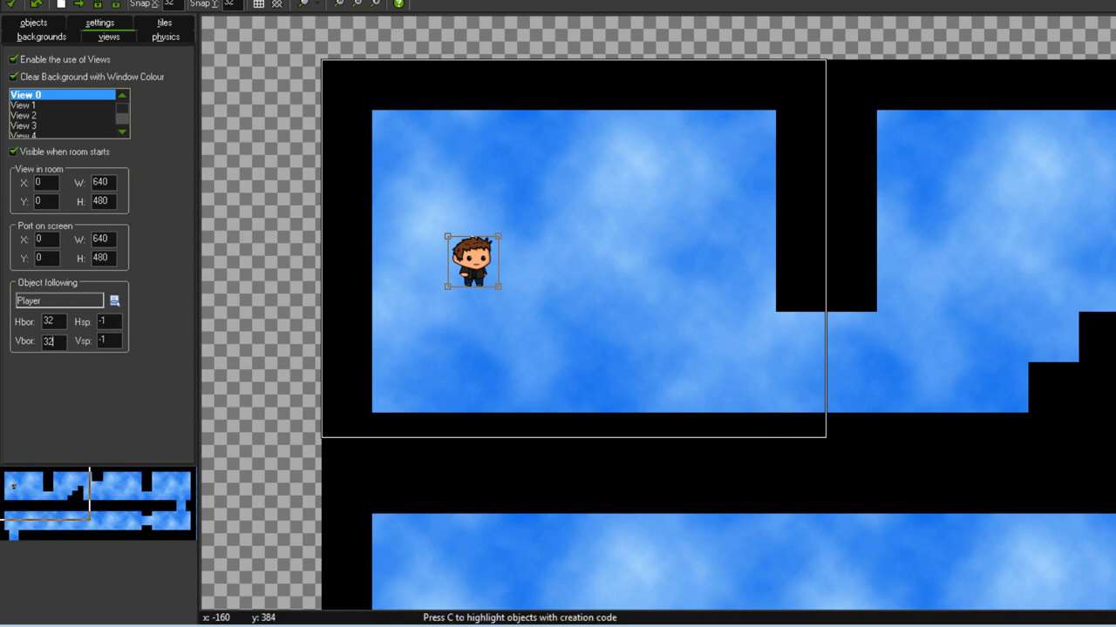
- Set View 0's horizontal follow border (Hbor) to 128 and test it by walking the character right and back left in the game
double_click(49, 322)
type("128")
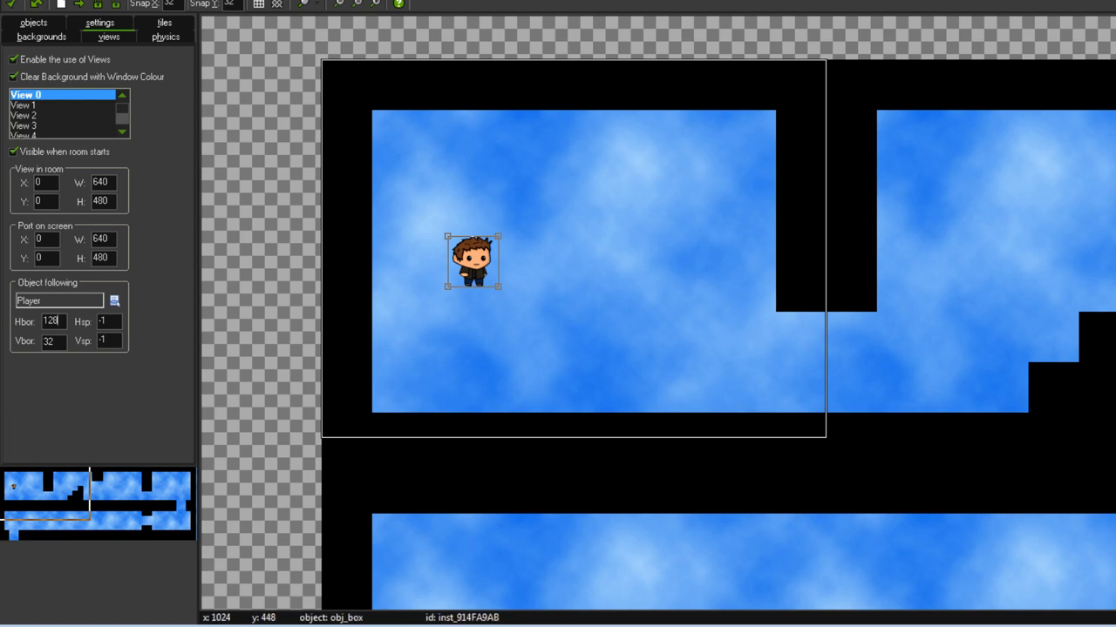
key("F5")
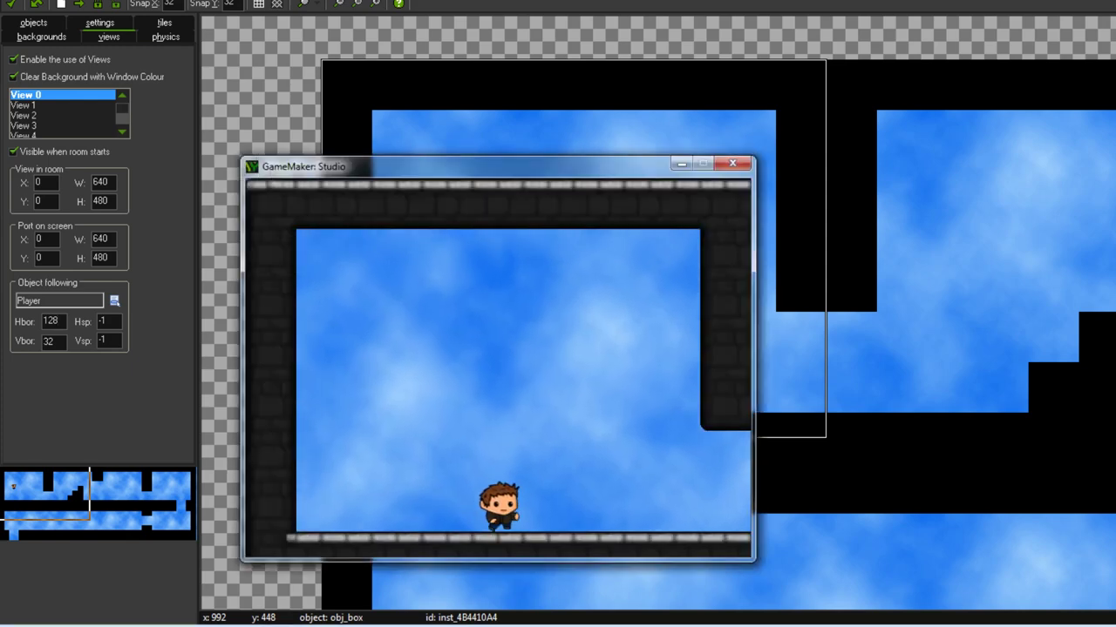
key("Right")
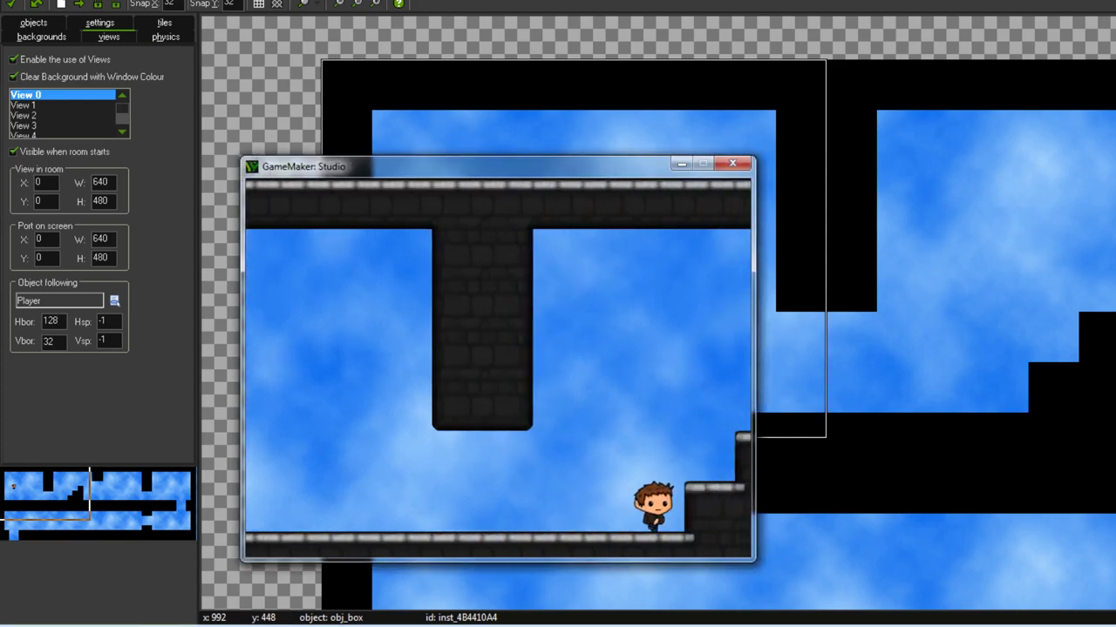
key("Left")
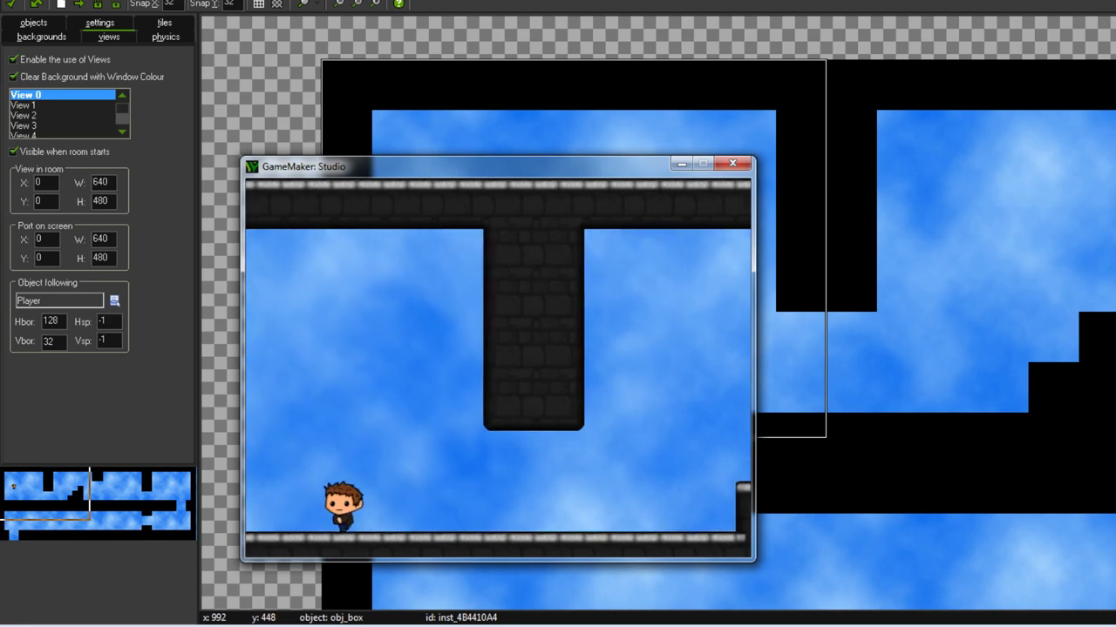
left_click(733, 163)
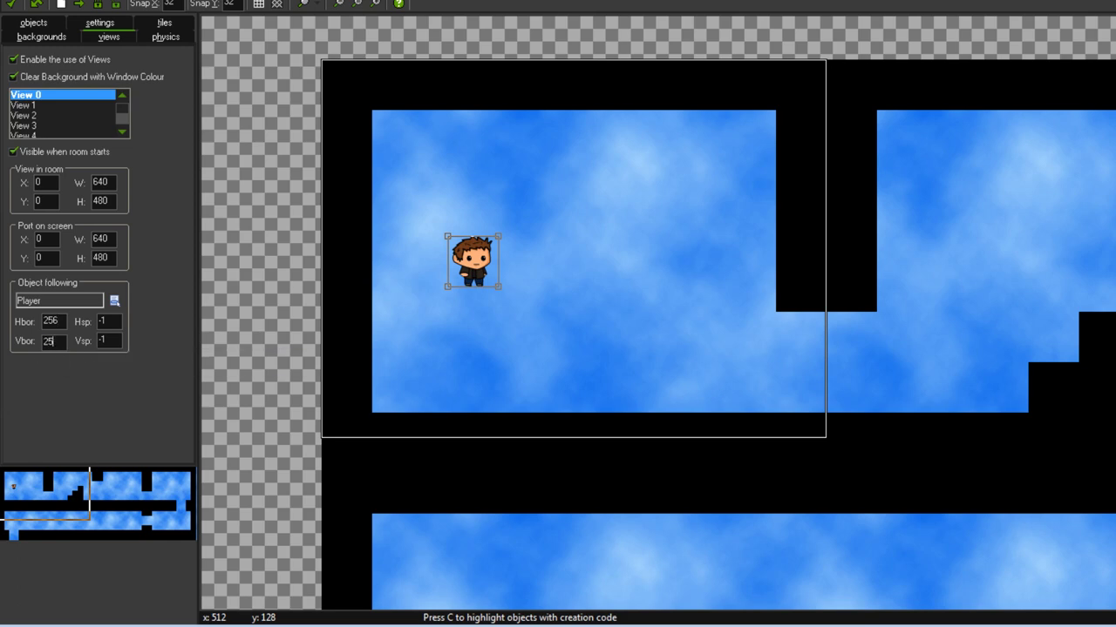
- Run the game to test the 256 follow borders, moving the character right over the stairs and down from the upper corridor
key("F5")
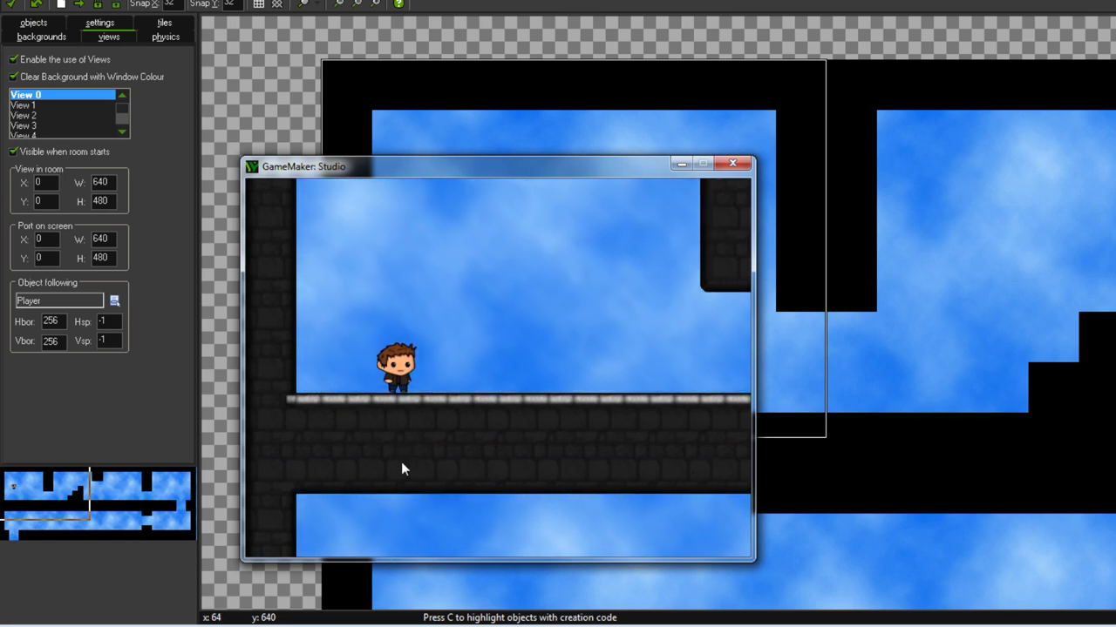
key("Right")
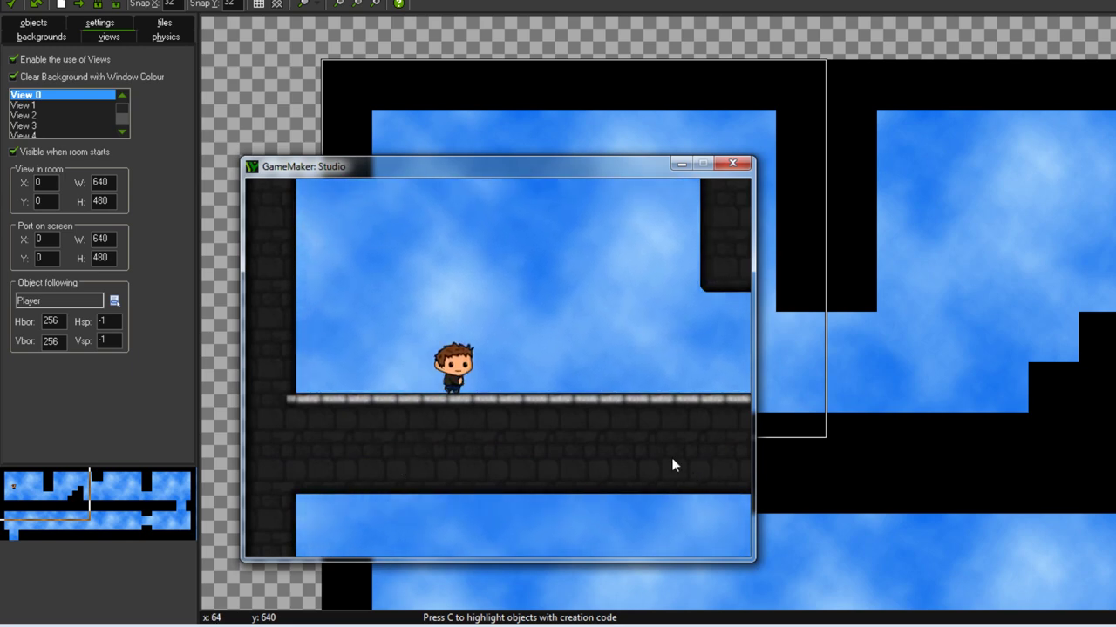
key("Right")
key("Up")
key("Up")
key("Up")
key("Right")
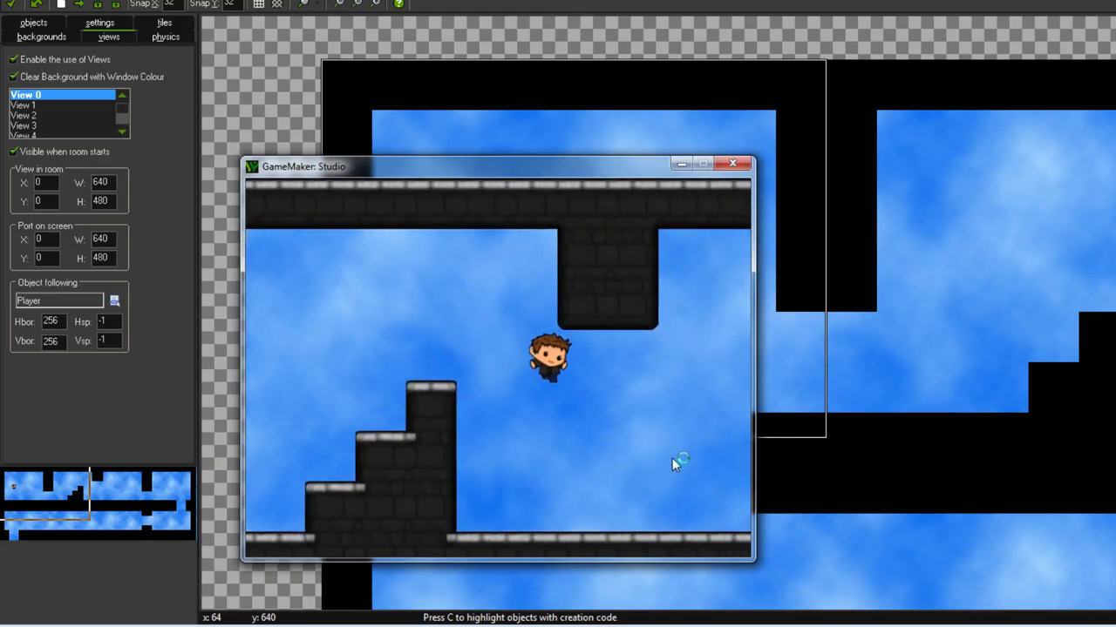
key("Right")
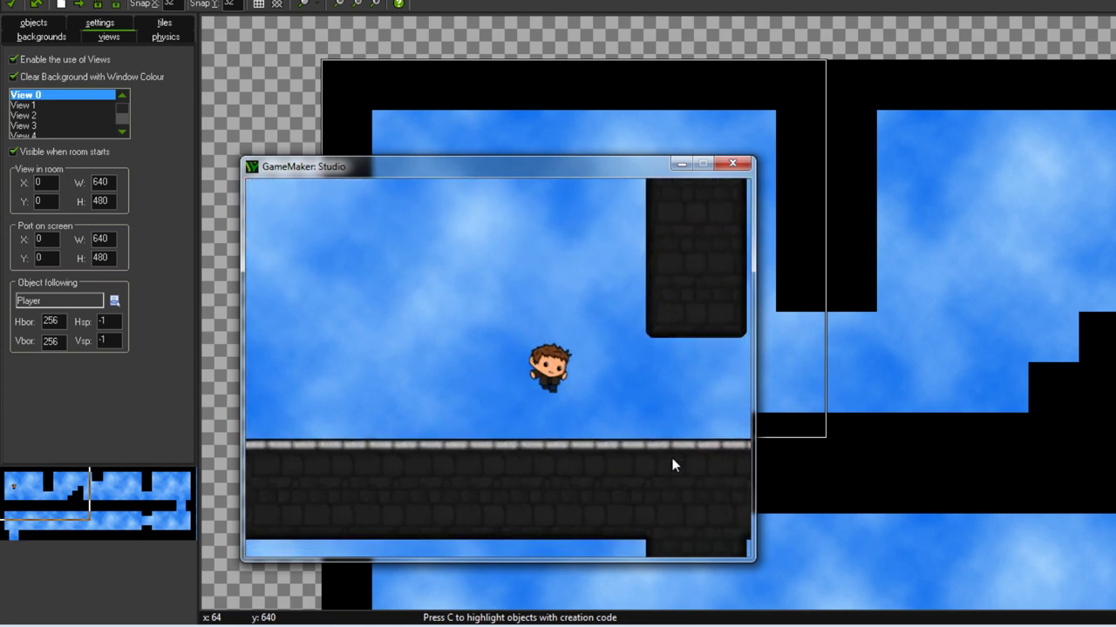
- Move the character left along the lower corridor, over the block and into the pit at its far end, and close the game
key("Right")
key("Left")
key("Left")
key("Up")
key("Up")
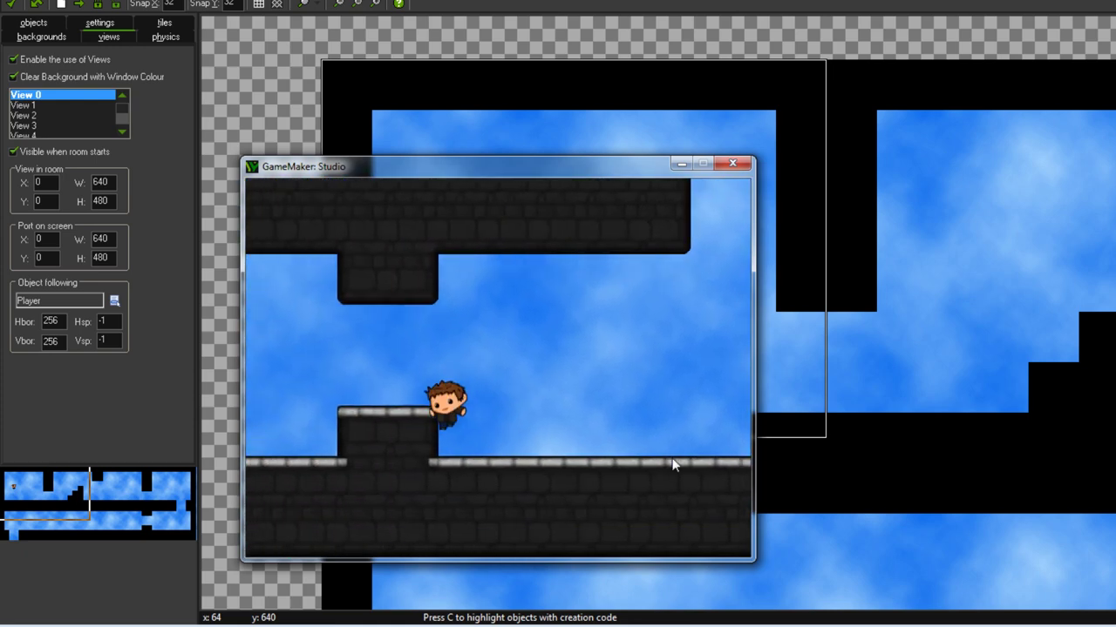
key("Left")
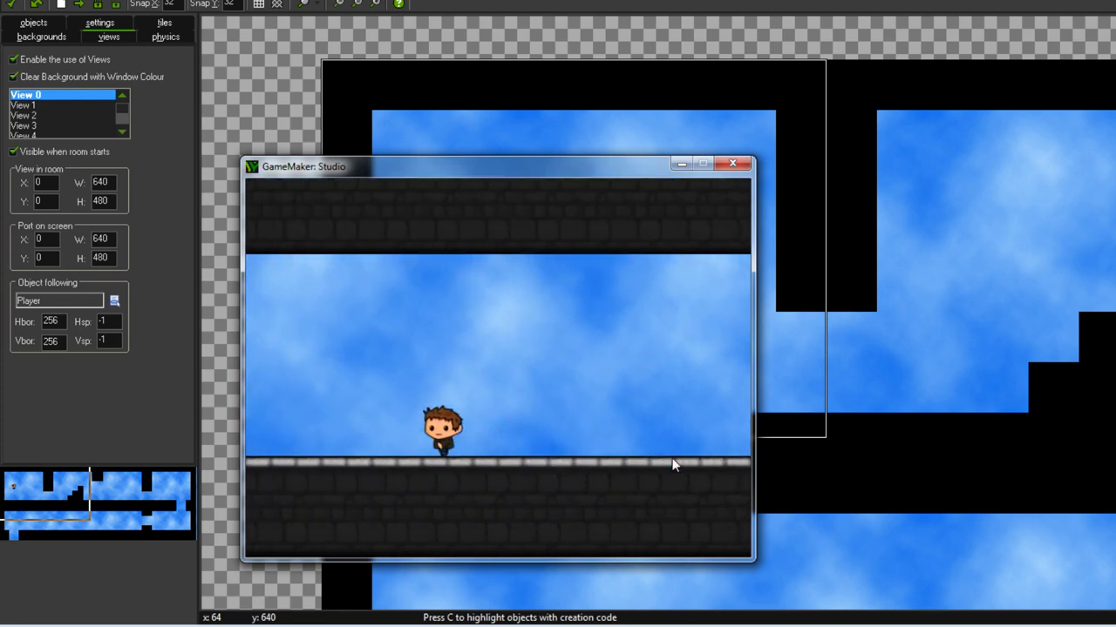
key("Left")
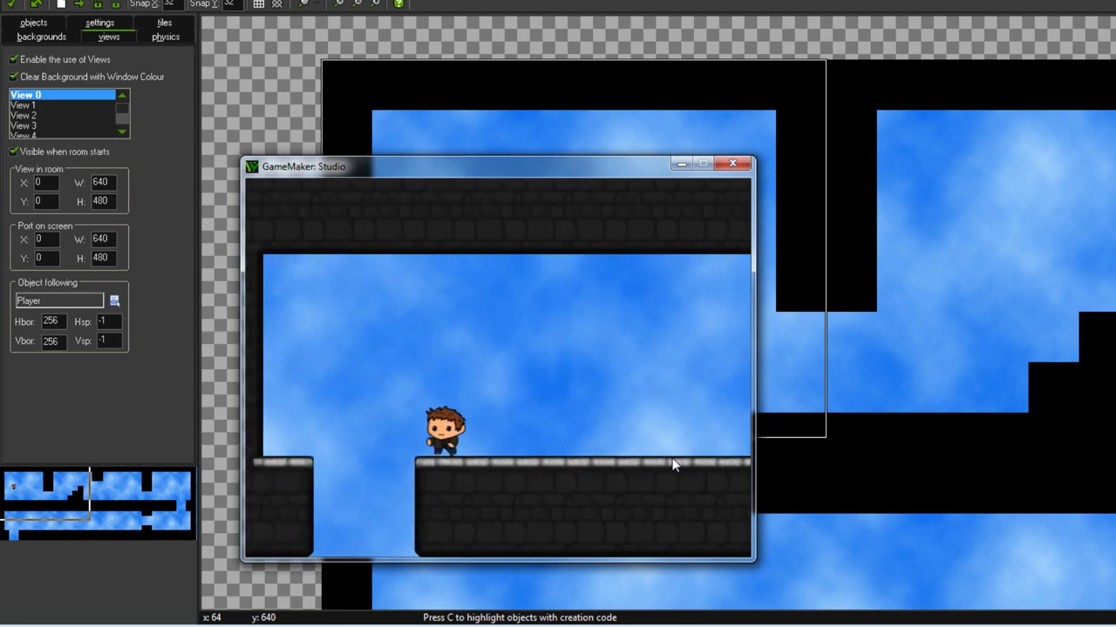
key("Left")
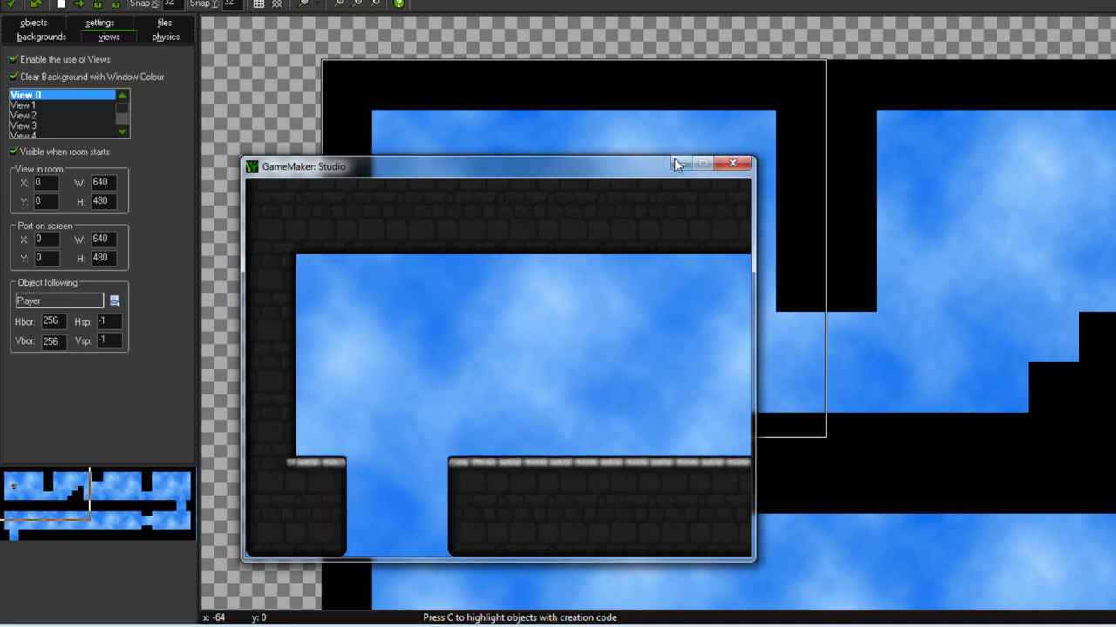
left_click(732, 163)
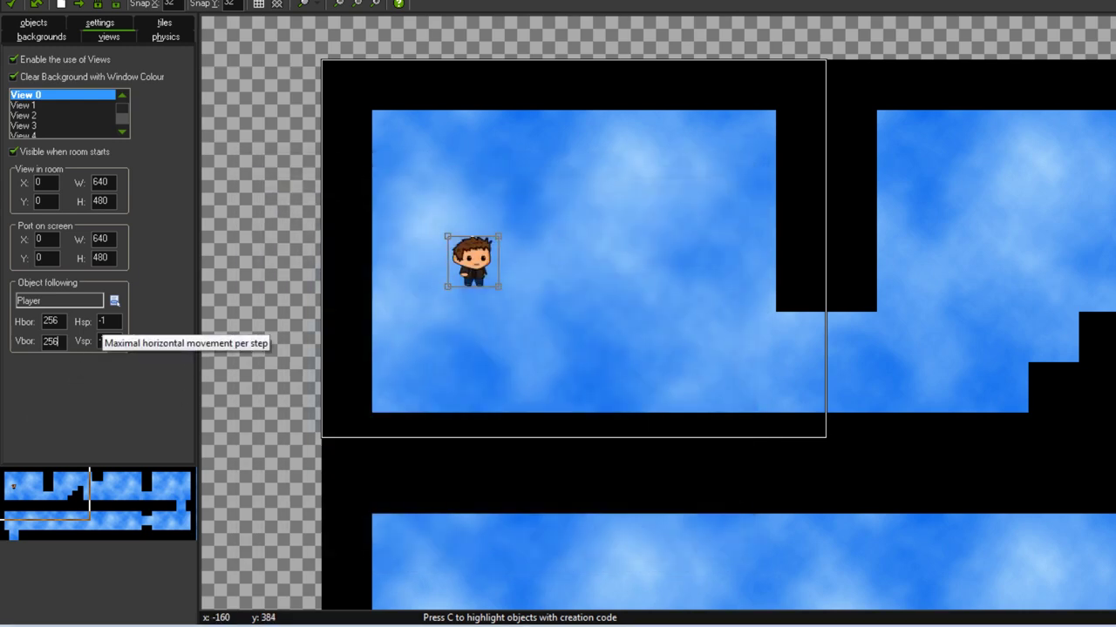
- Set View 0's maximum horizontal and vertical camera speeds (Hsp and Vsp) to 5
double_click(101, 320)
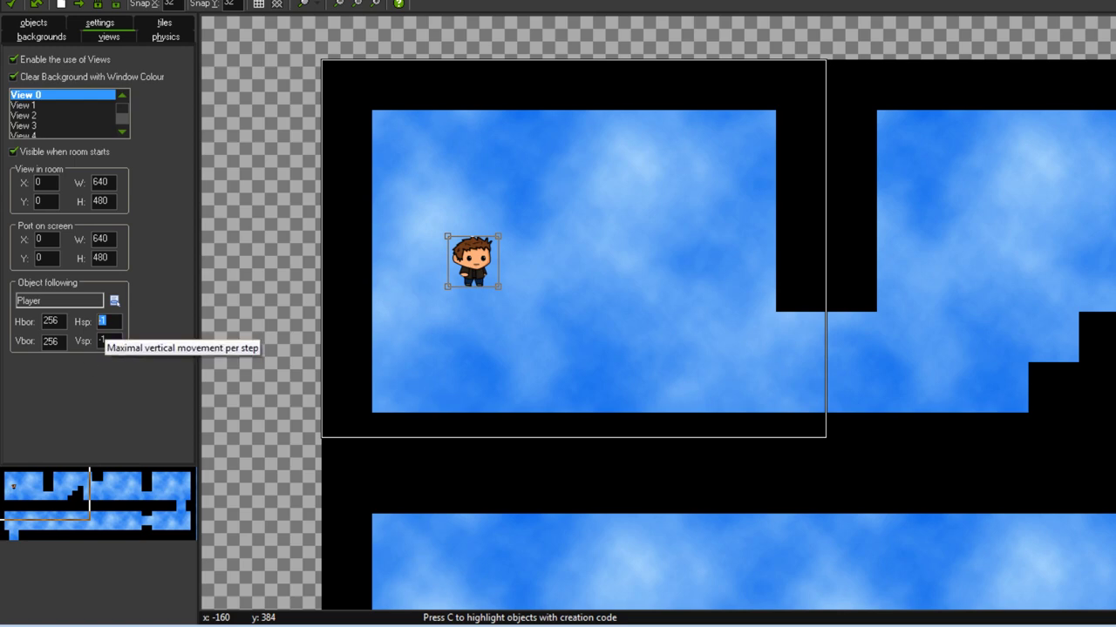
left_click(109, 341)
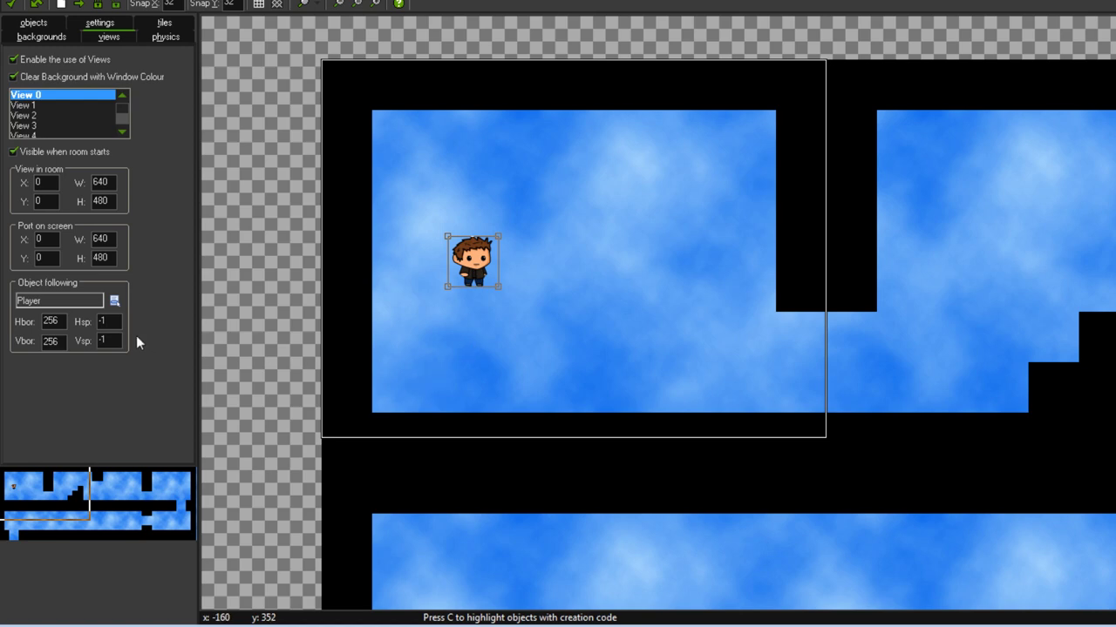
left_click(109, 321)
key("Tab")
key("Tab")
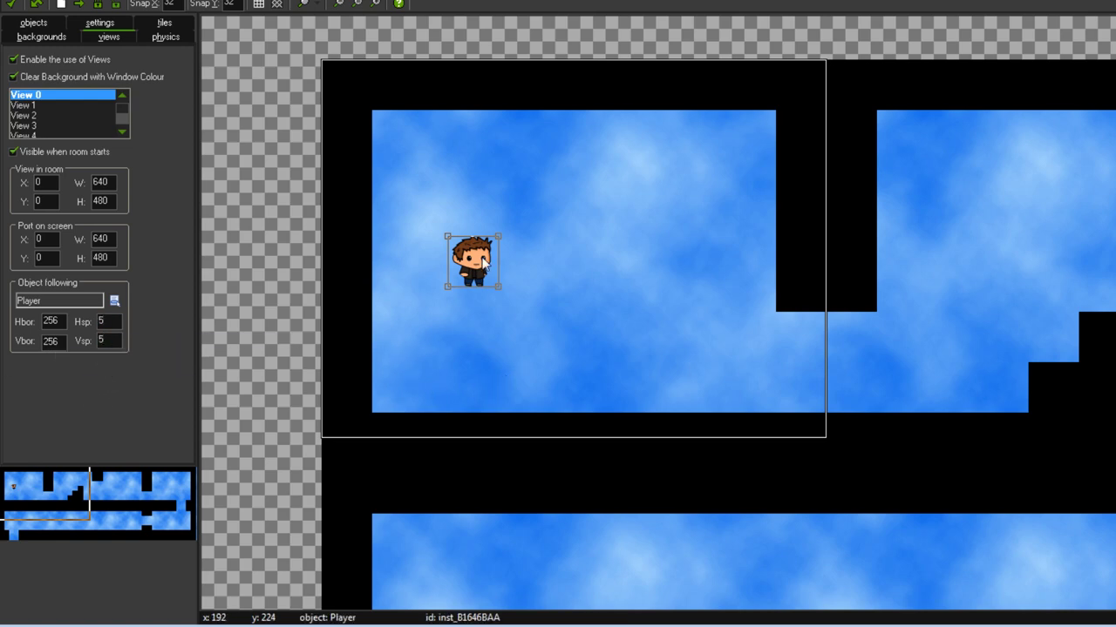
- Move the Player instance above the top of the staircase and test the camera speed of 5 by walking right in the game
left_click_drag(495, 253, 1114, 227)
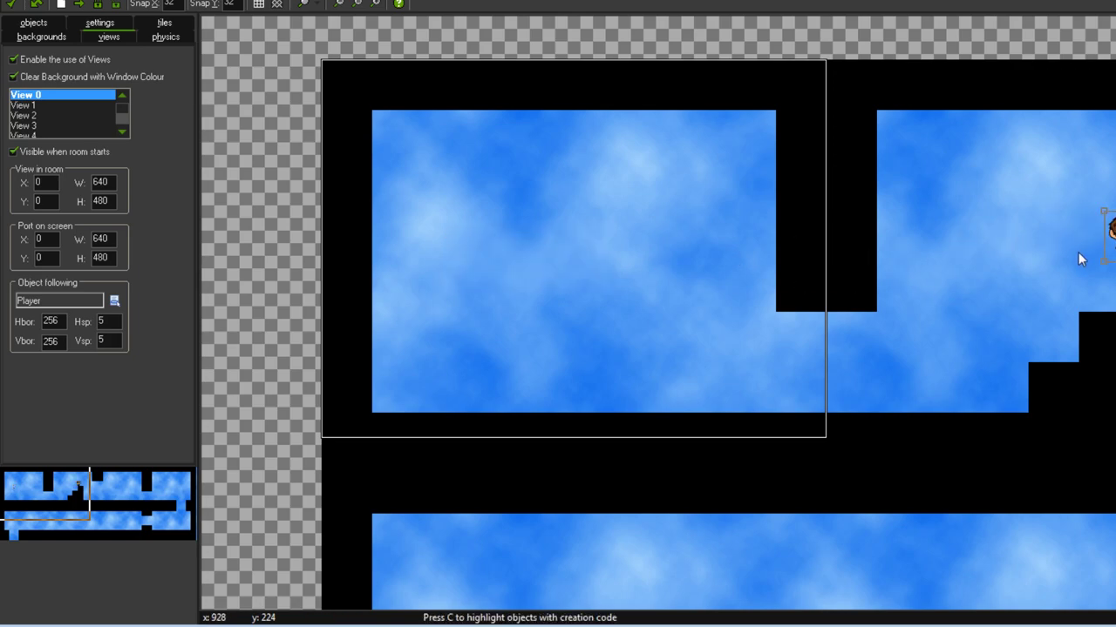
key("F5")
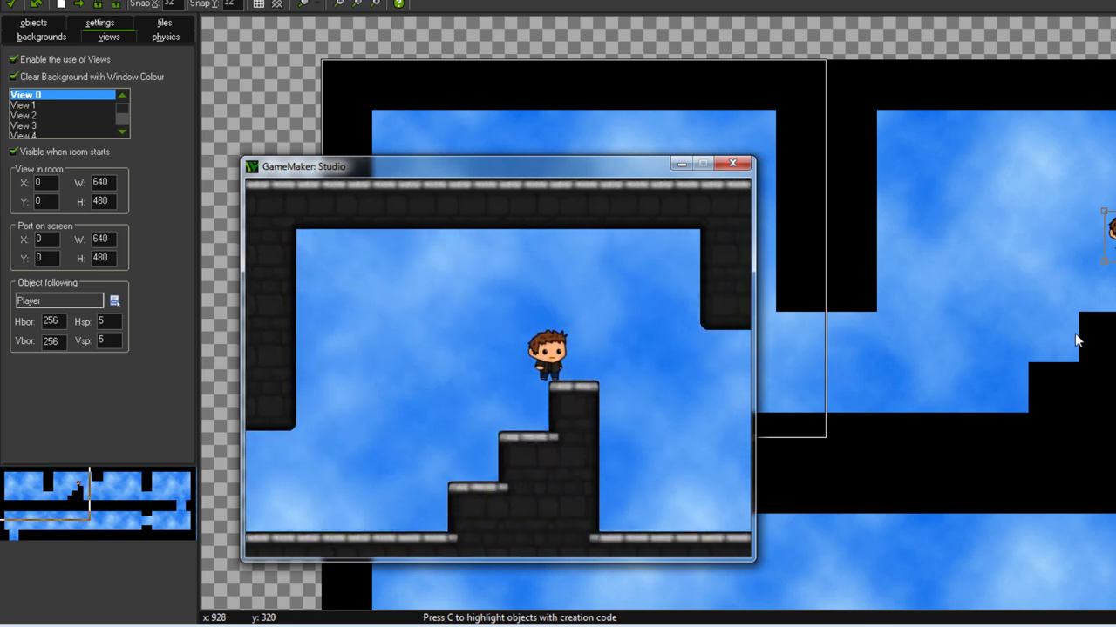
key("Right")
key("Right")
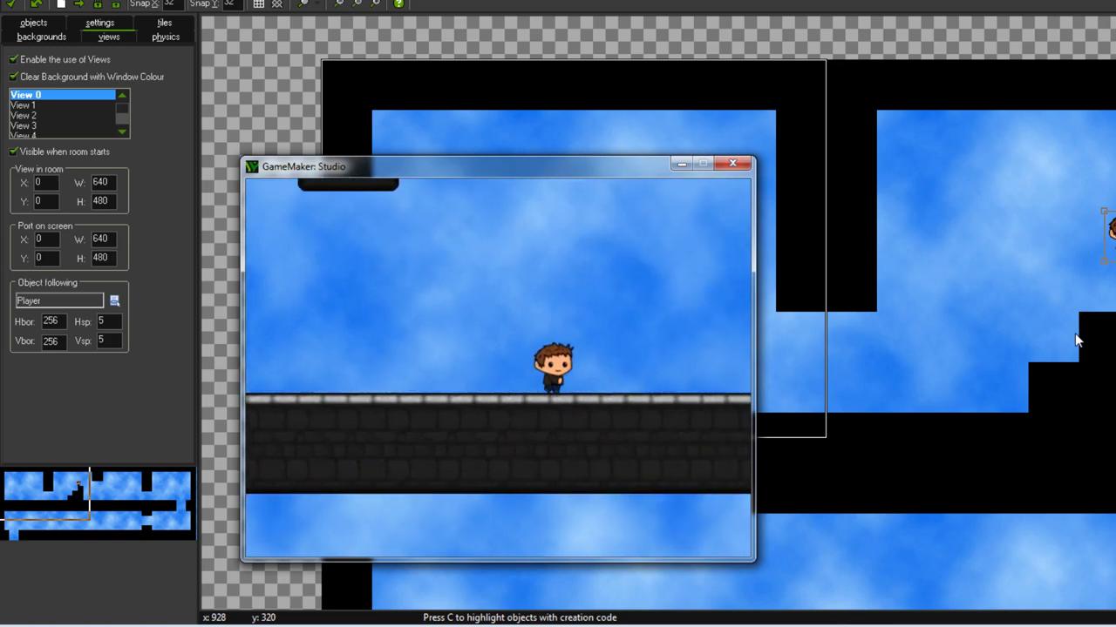
left_click(732, 163)
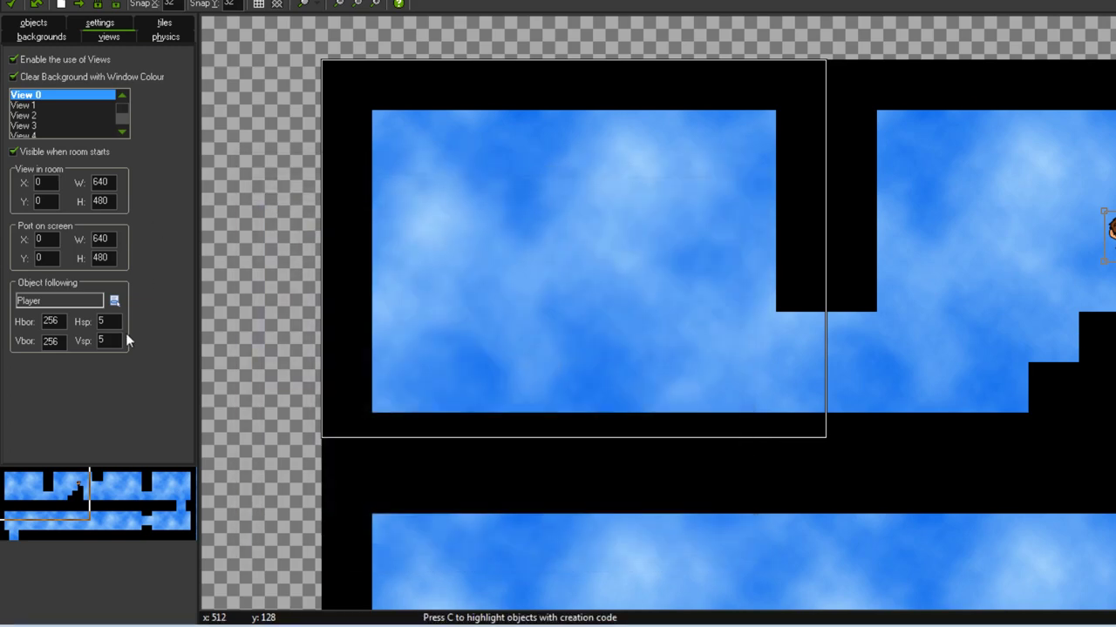
- Set View 0's maximum horizontal and vertical camera speeds (Hsp and Vsp) to 2
double_click(101, 321)
type("2")
key("Tab")
- Run the game to test the camera speed of 2, walking the character back and forth along the upper corridor and off its right end
key("F5")
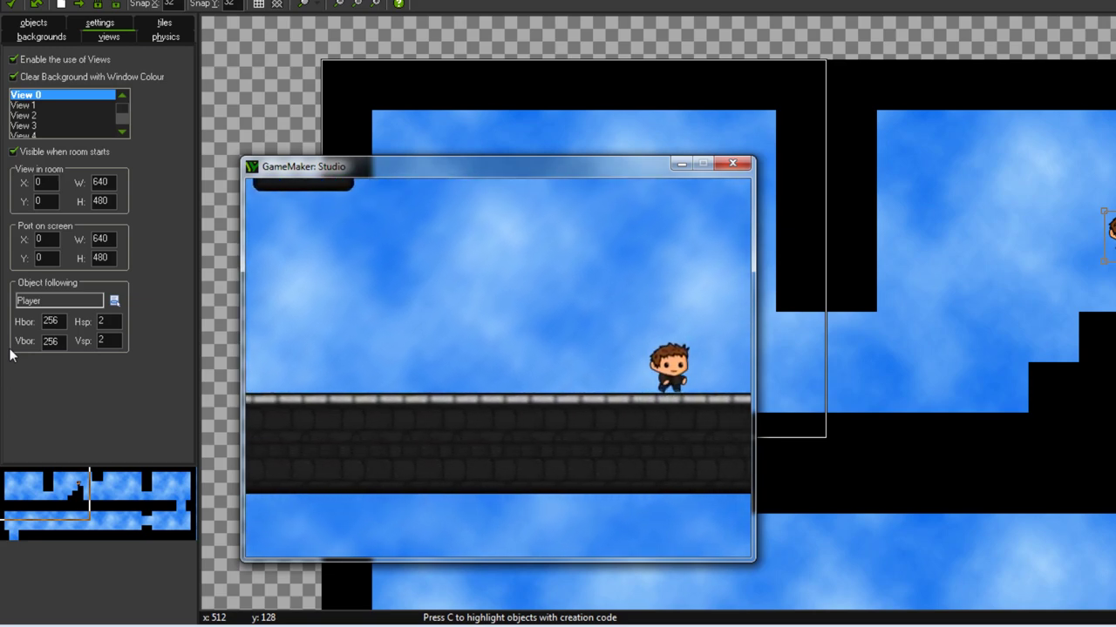
key("Left")
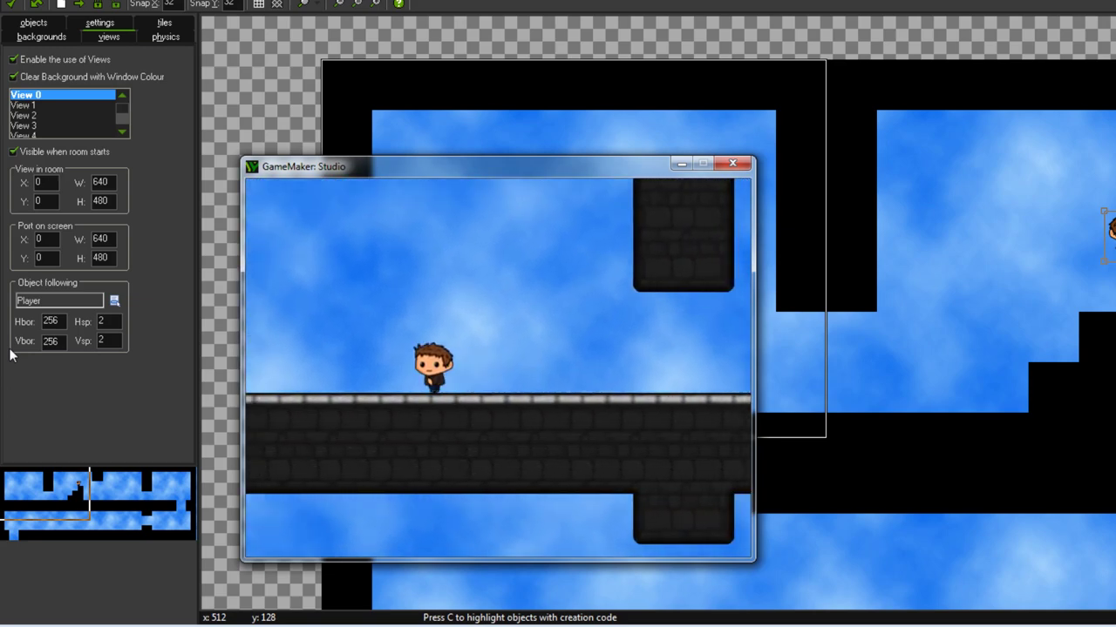
key("Right")
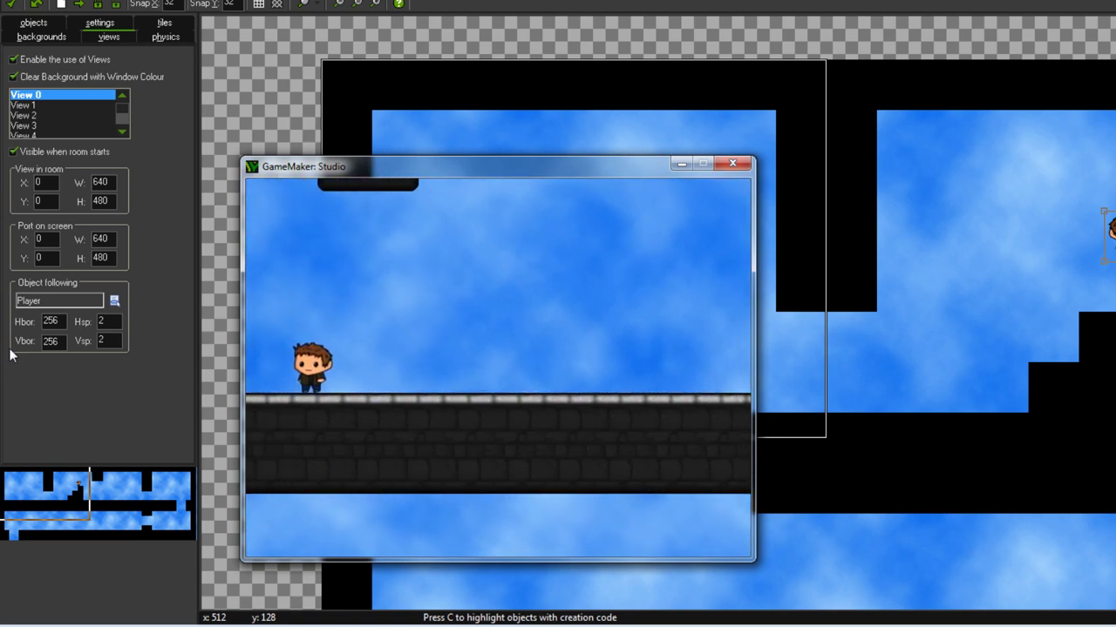
key("Right")
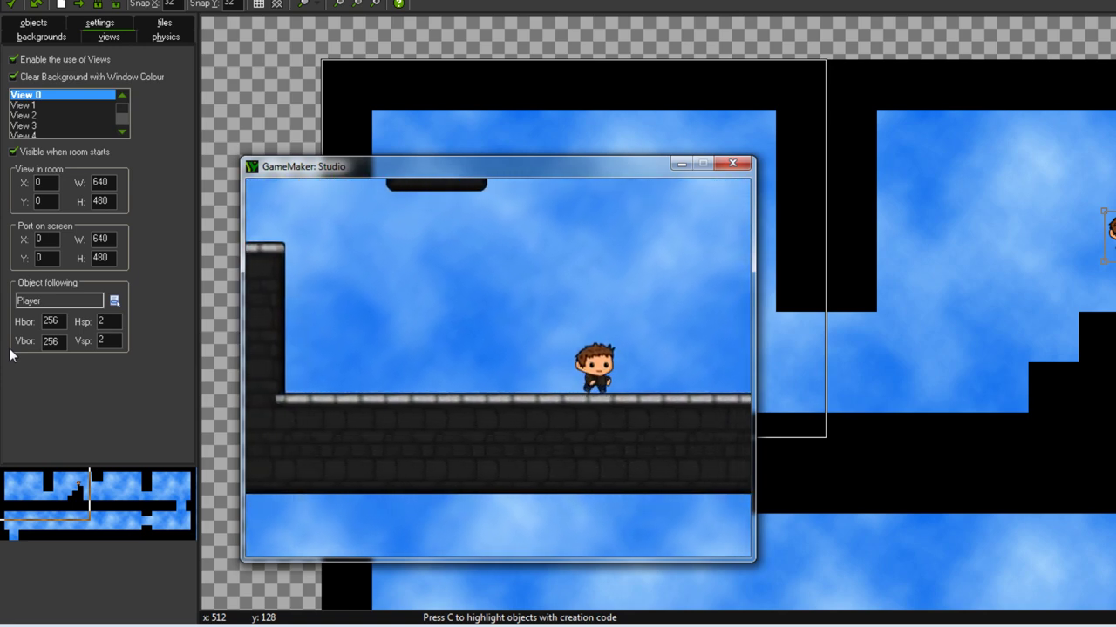
key("Right")
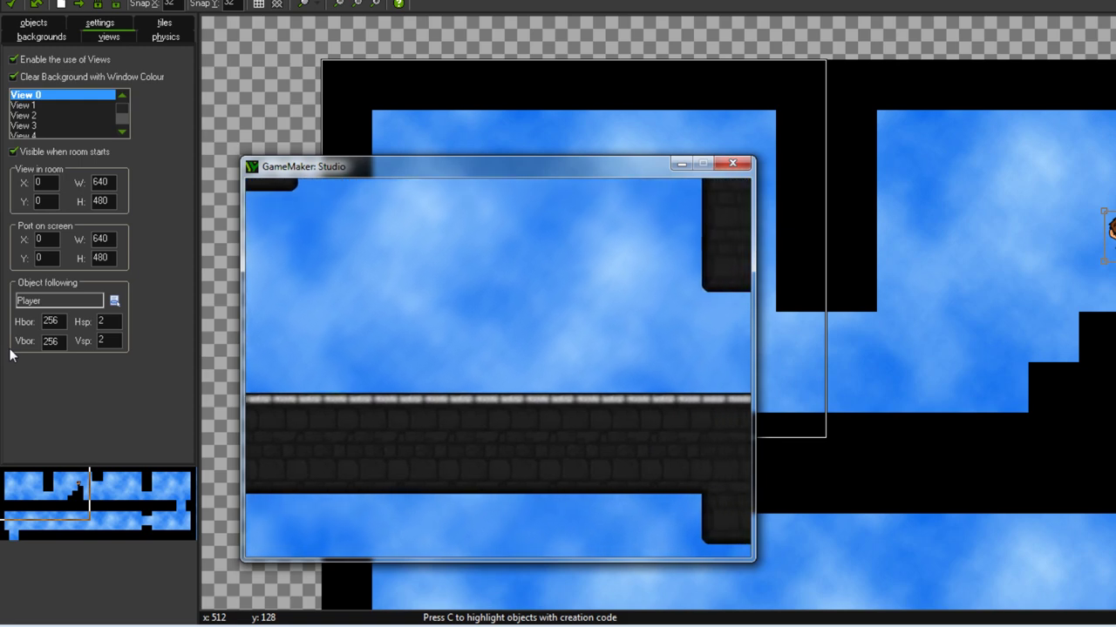
key("Right")
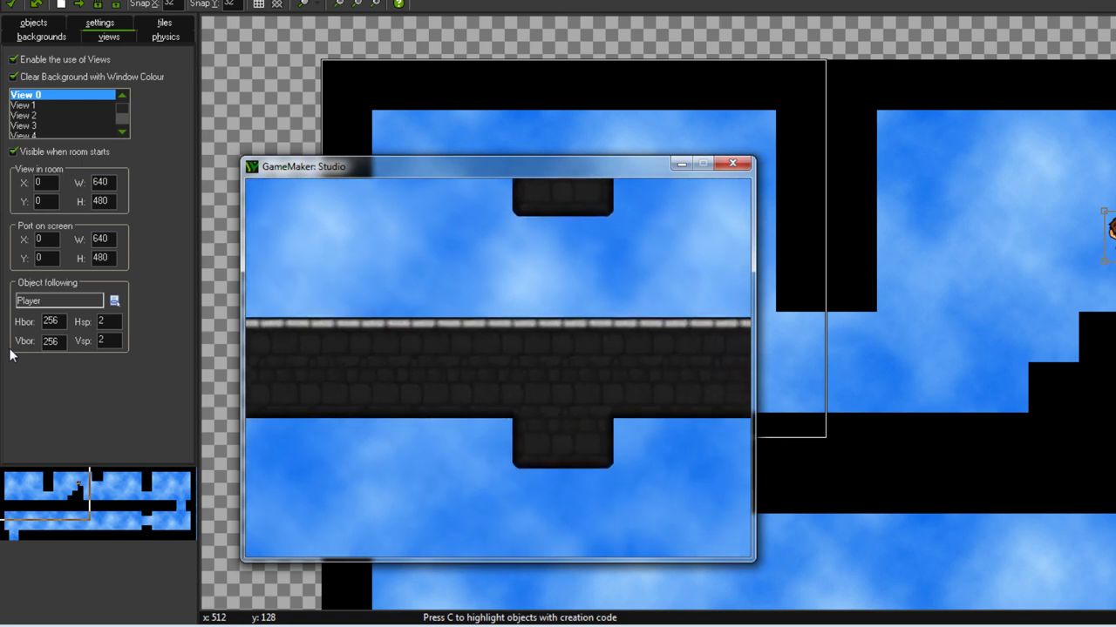
- Move the character left along the lower corridor, jumping over the block, and close the game
key("Left")
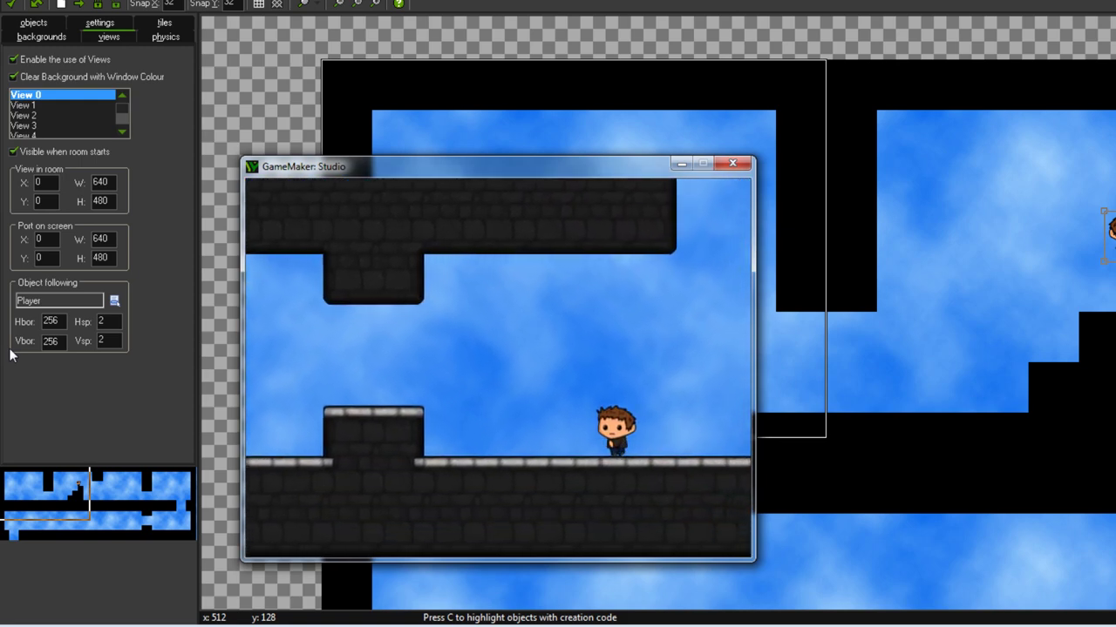
key("Up")
key("Left")
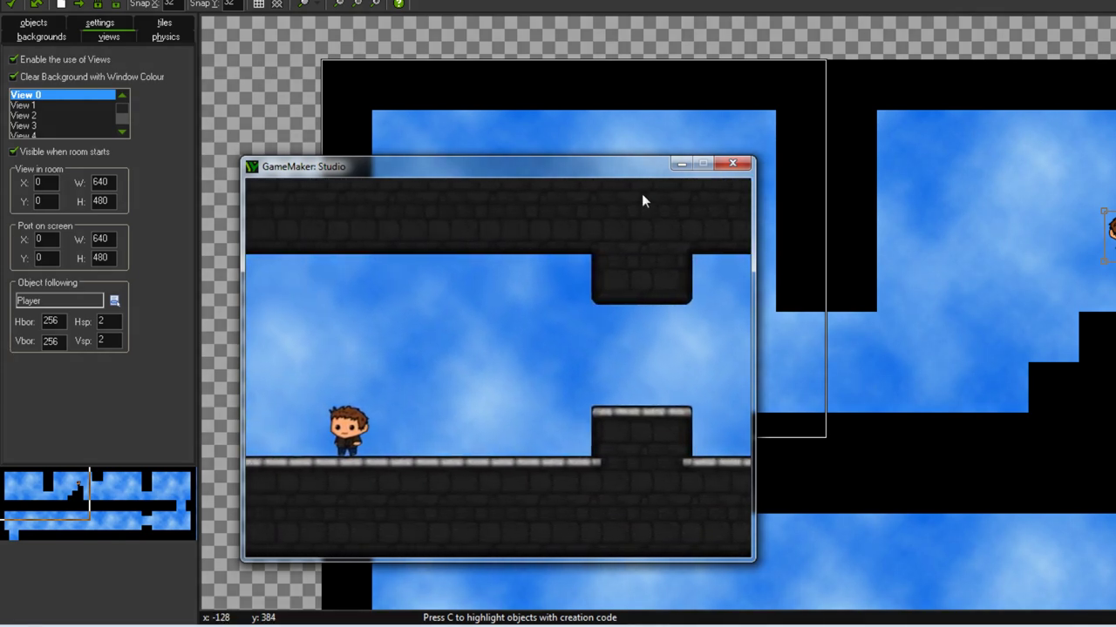
left_click(734, 163)
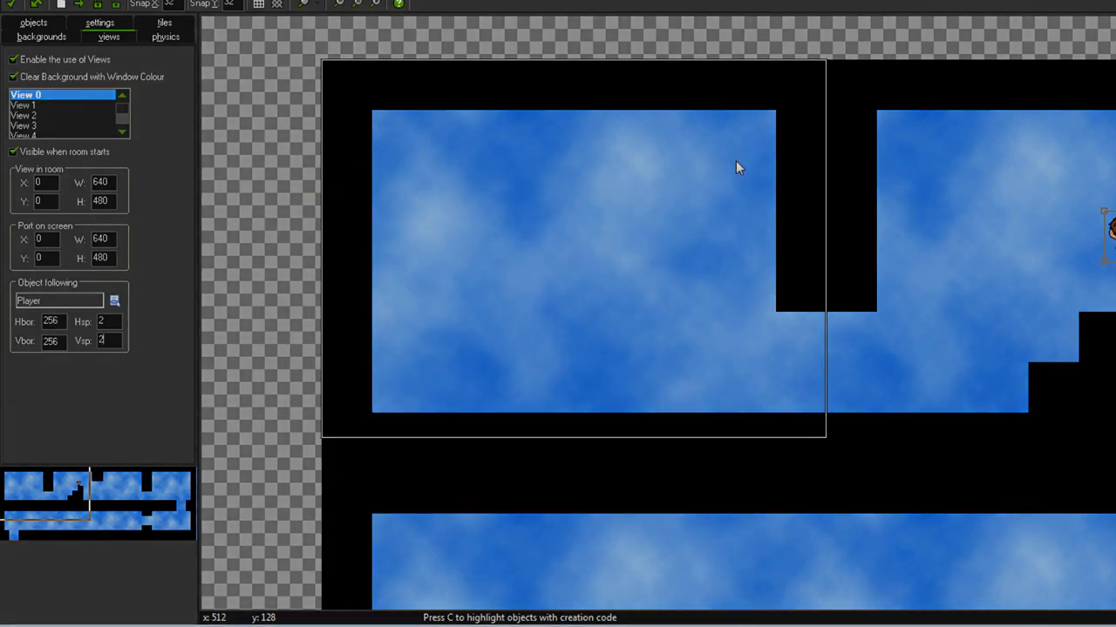